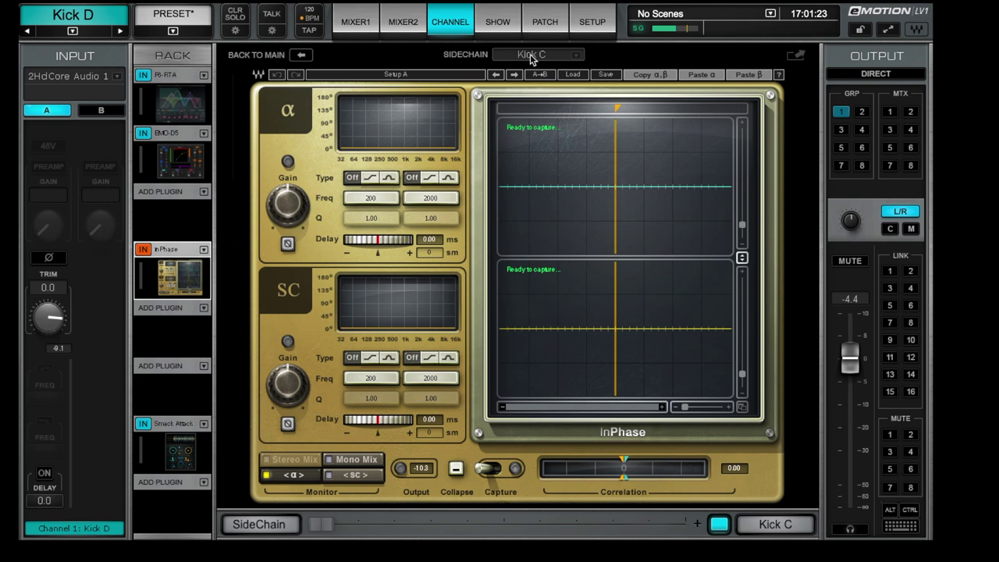
- Check the inPhase sidechain source list and leave Kick C as the source
left_click(575, 57)
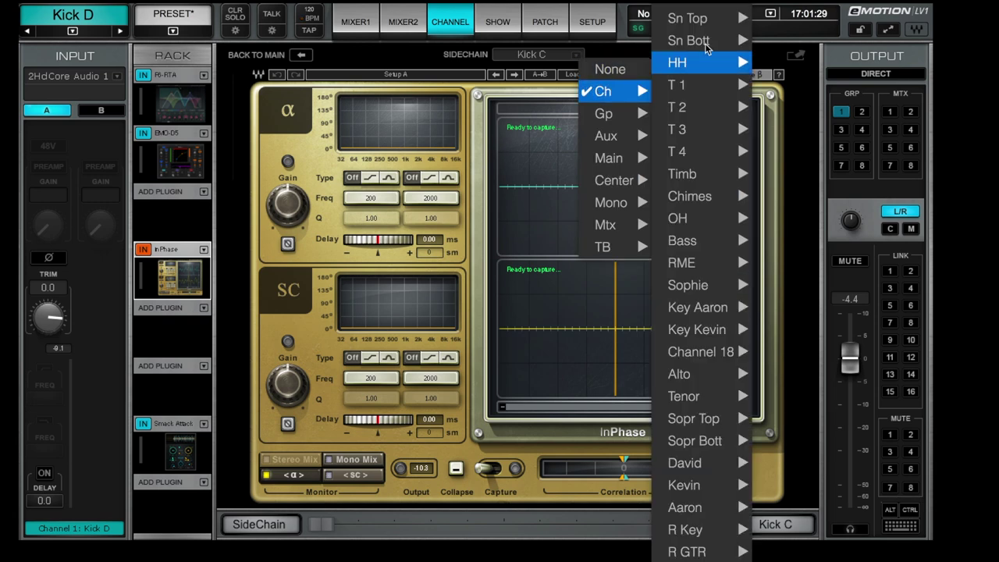
mouse_move(613, 91)
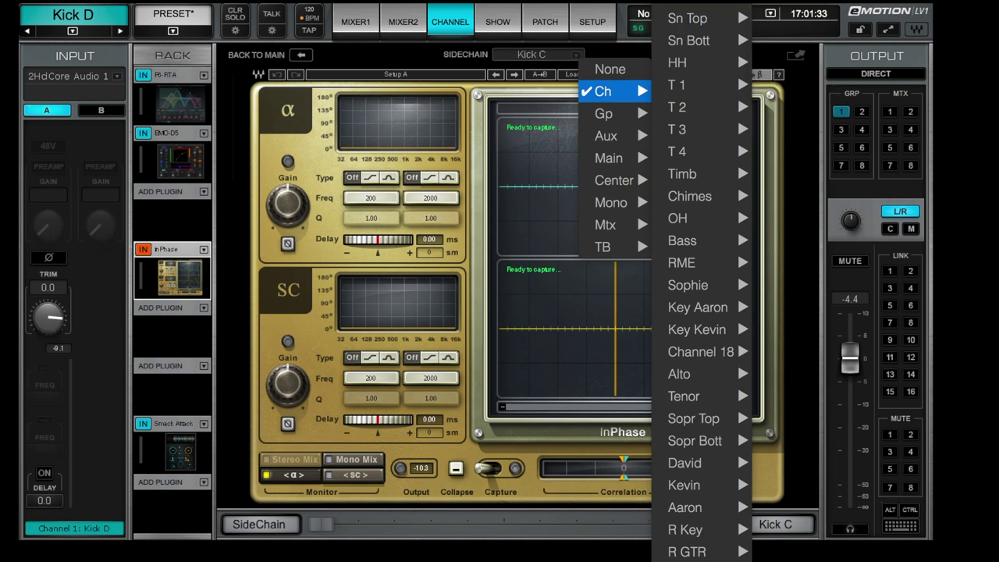
key("Escape")
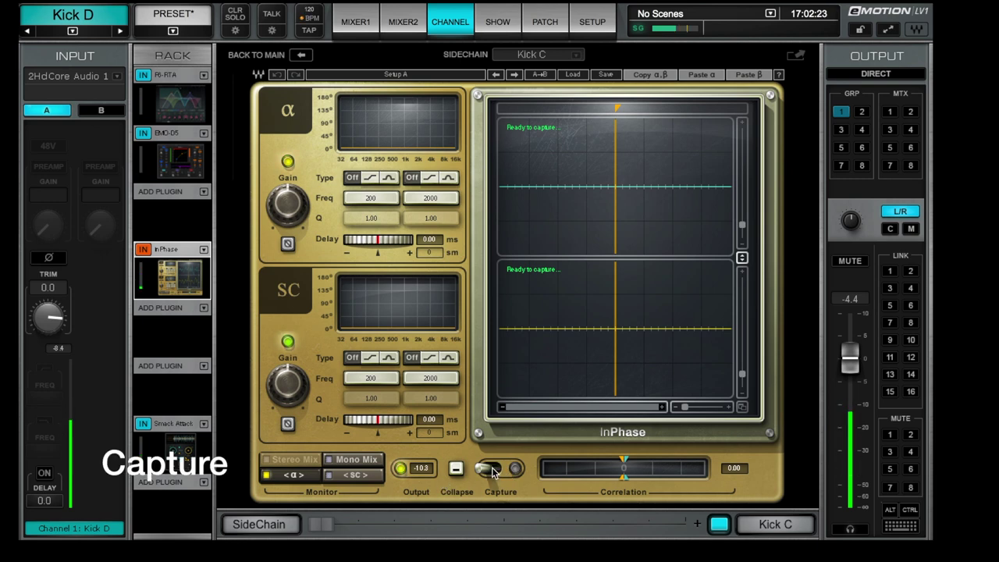
- Capture the Kick D and Kick C waveforms, zoom in, and set the marker on the transient
left_click(492, 469)
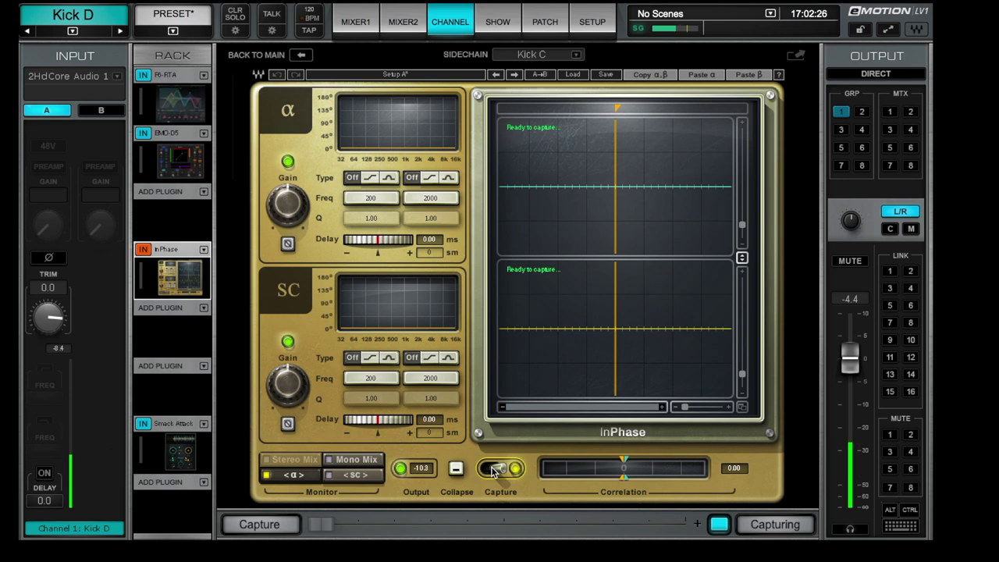
left_click(492, 470)
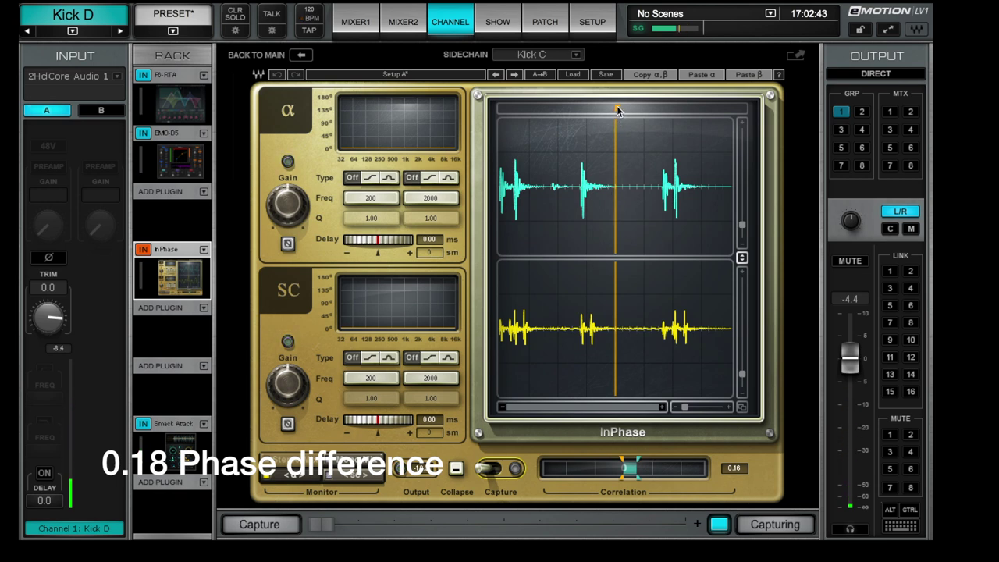
left_click_drag(617, 109, 660, 109)
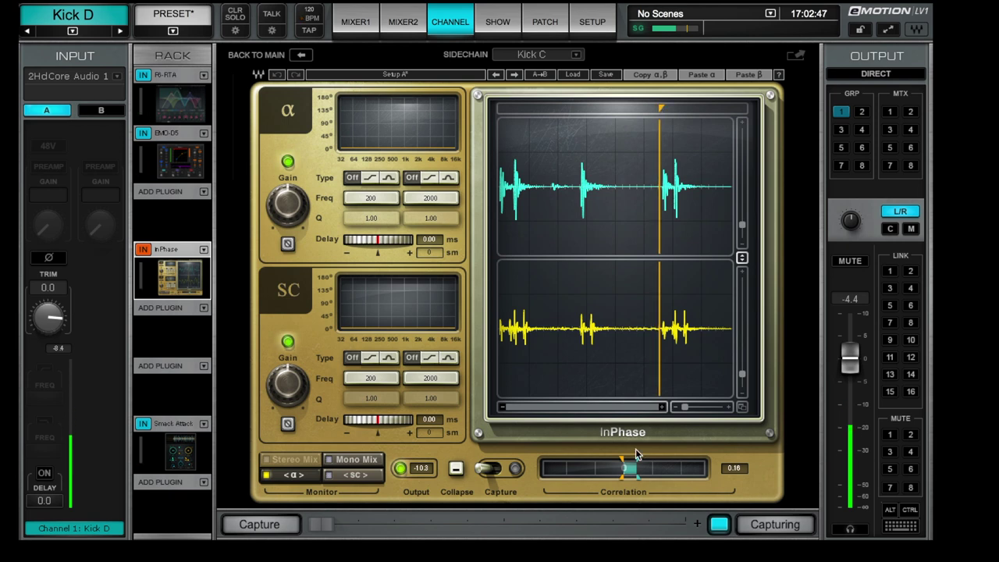
scroll(690, 409, "up", 2)
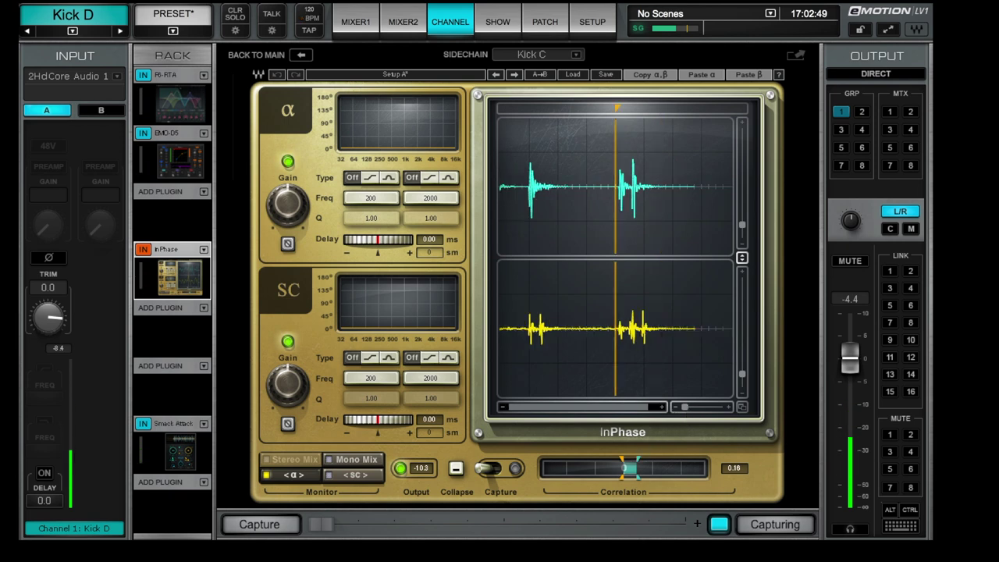
scroll(690, 406, "up", 2)
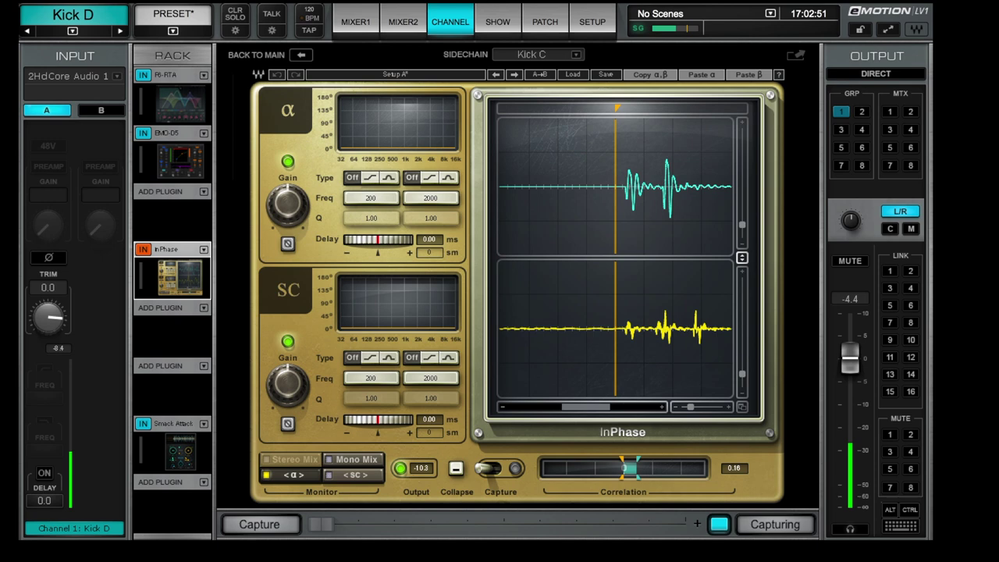
scroll(692, 407, "up", 1)
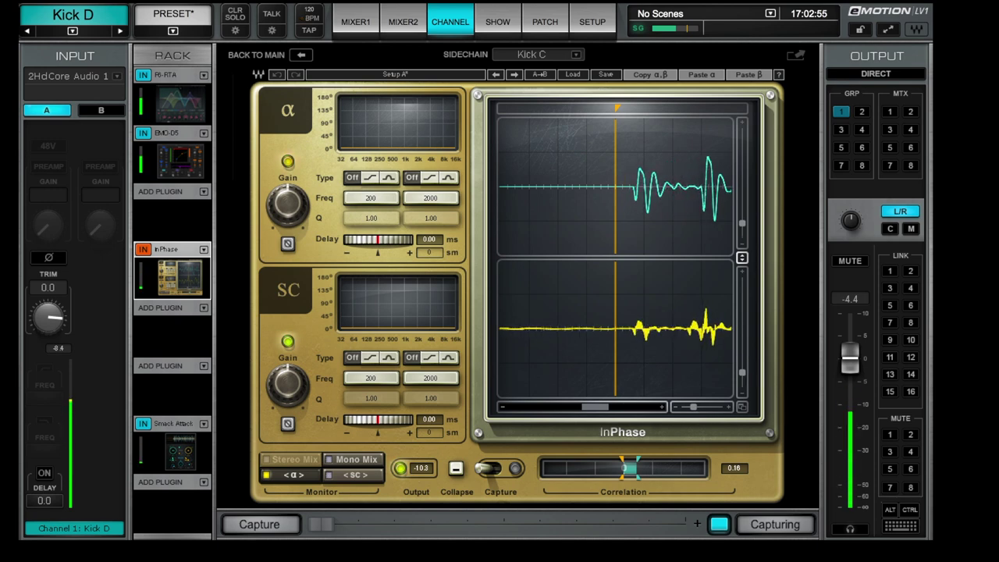
left_click_drag(748, 382, 748, 367)
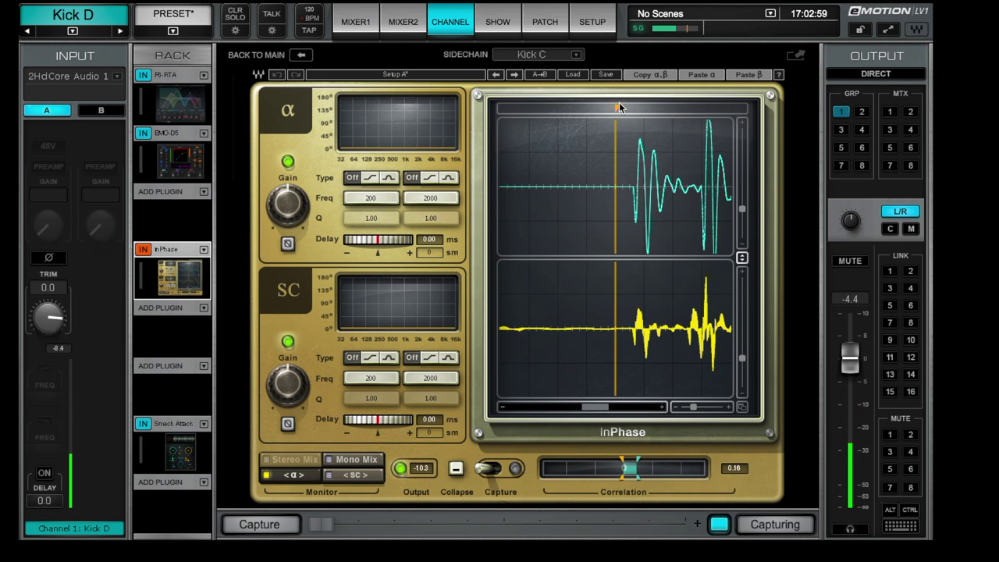
left_click_drag(617, 108, 630, 108)
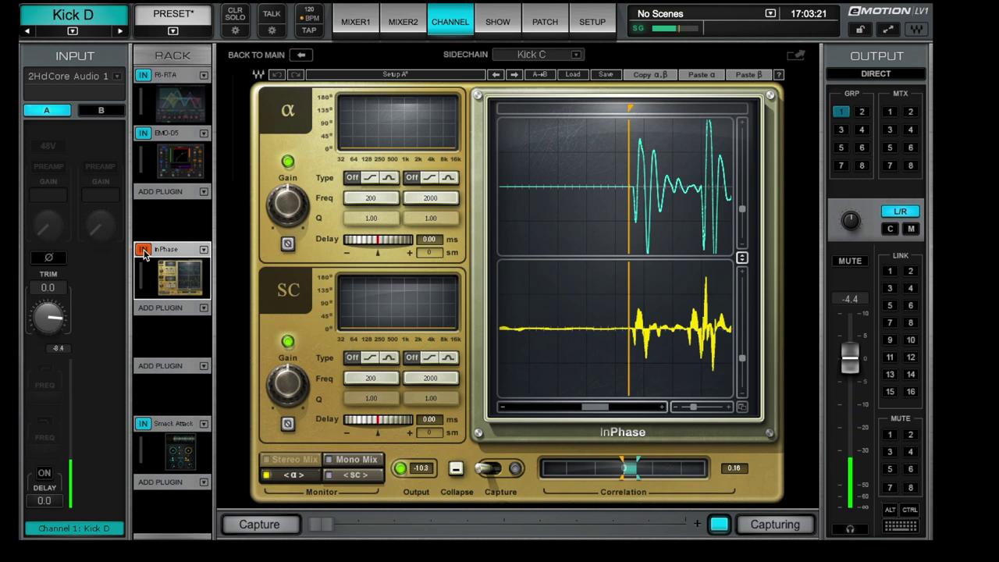
left_click(143, 250)
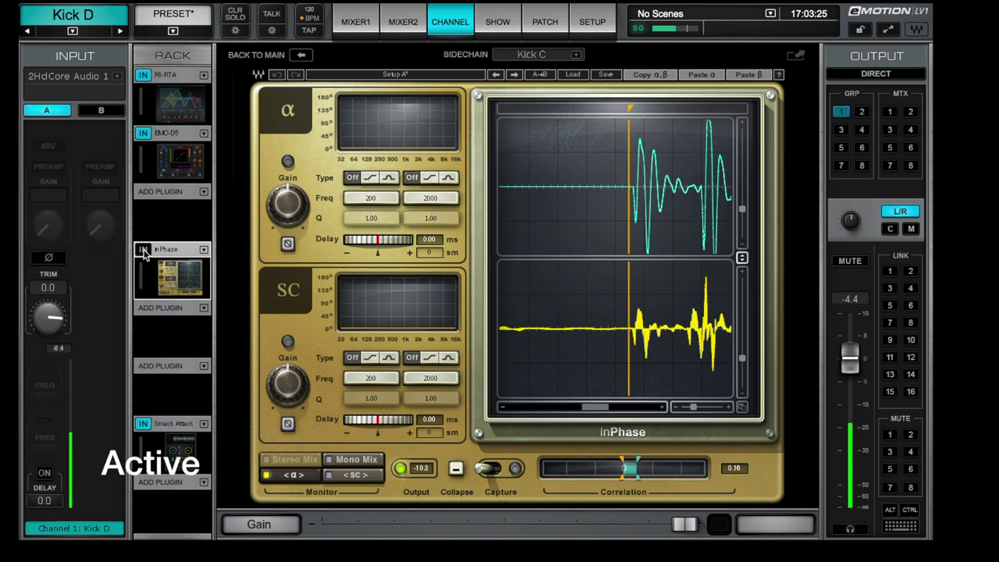
left_click(142, 249)
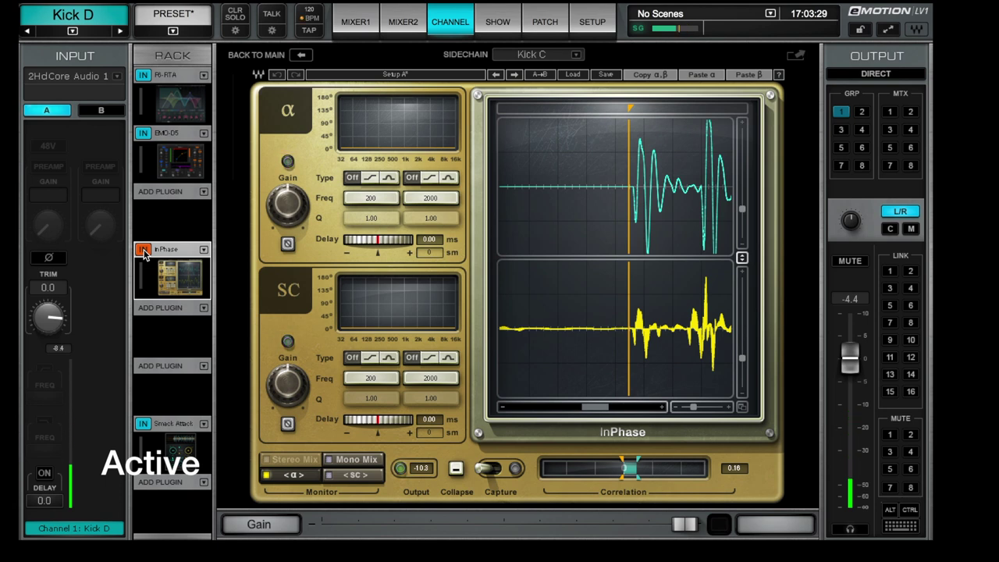
left_click(142, 250)
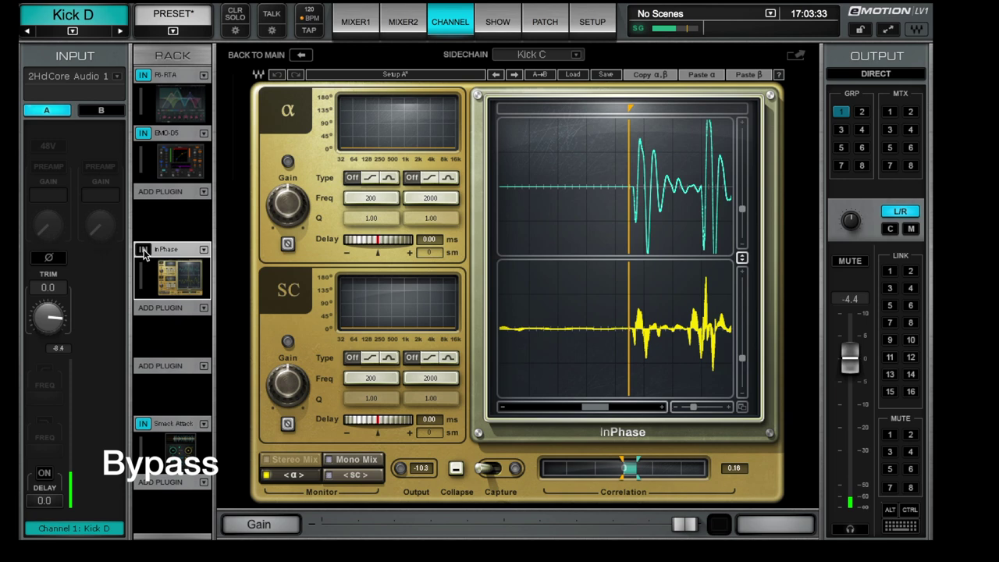
left_click(143, 250)
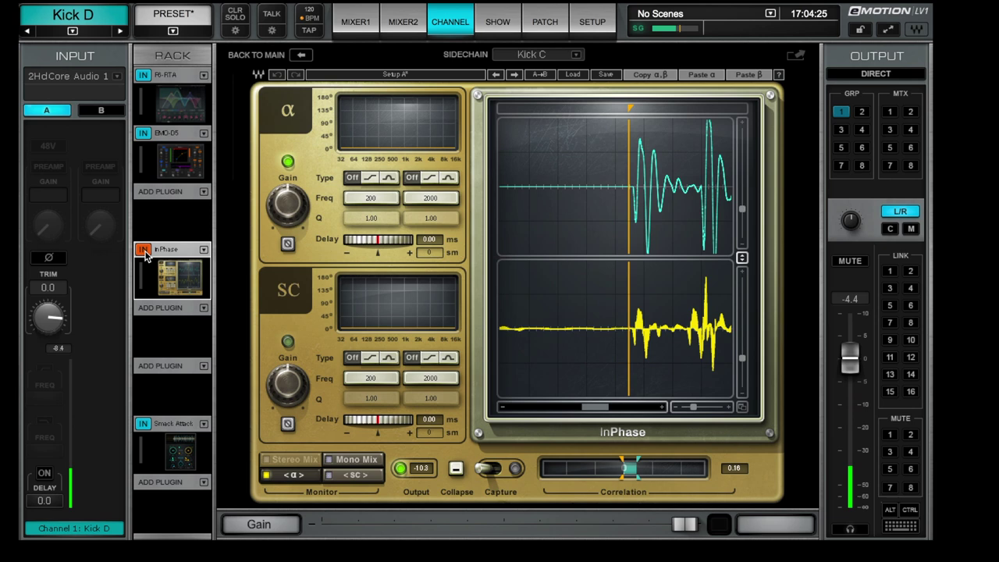
left_click(143, 252)
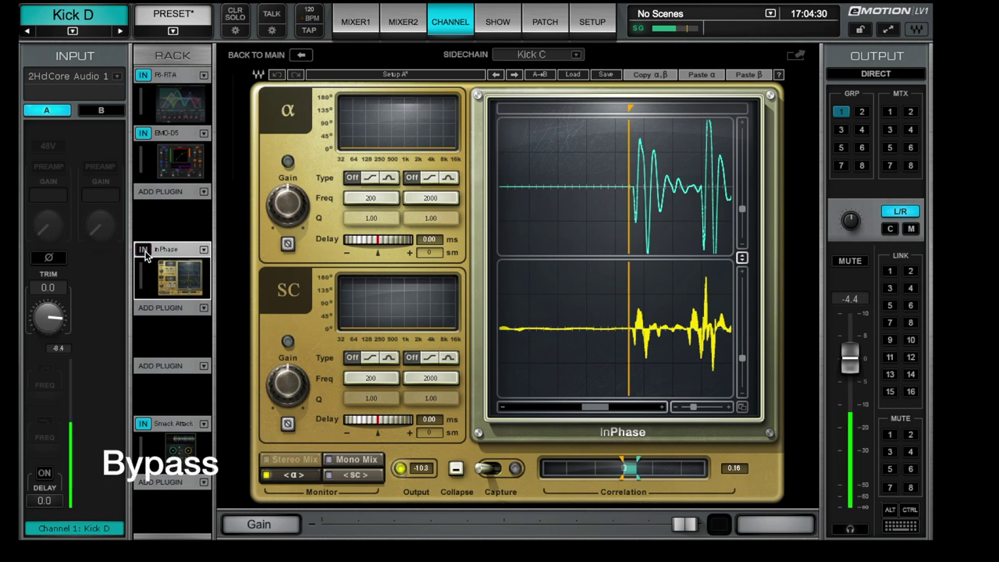
left_click(143, 251)
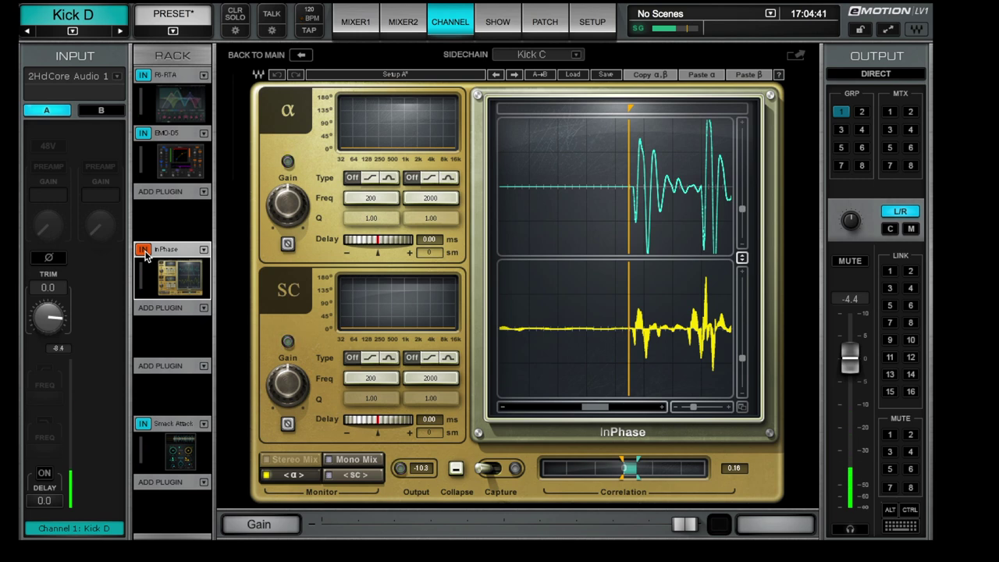
left_click(144, 250)
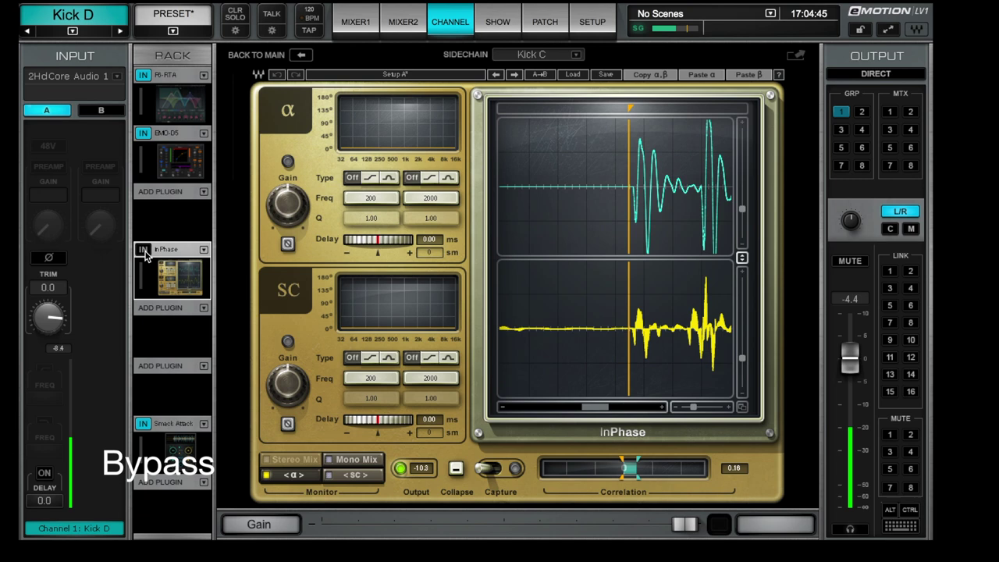
left_click(143, 250)
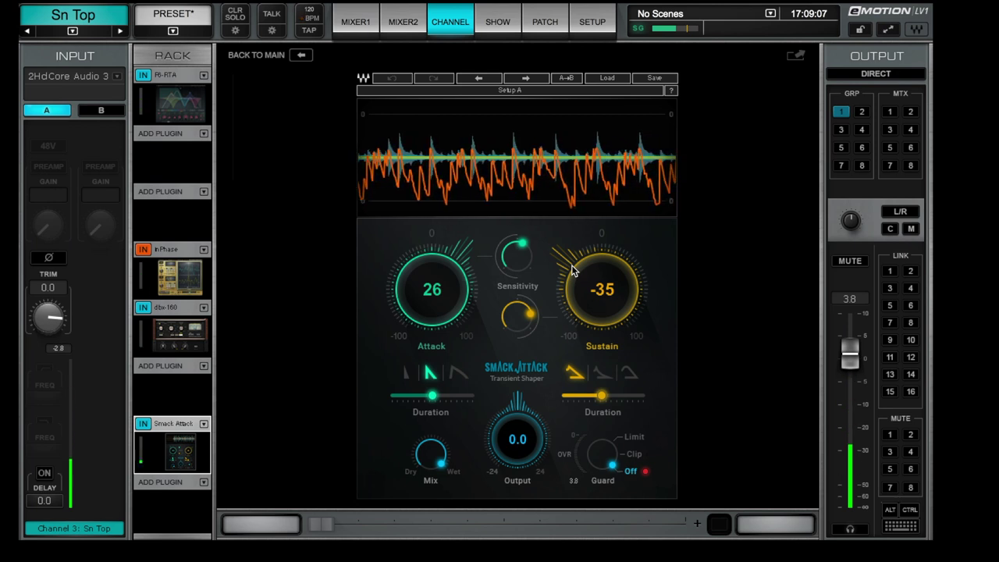
- Sweep the Sn Top Smack Attack knobs, settling on Attack 23 and Sustain -26
left_click_drag(572, 270, 573, 226)
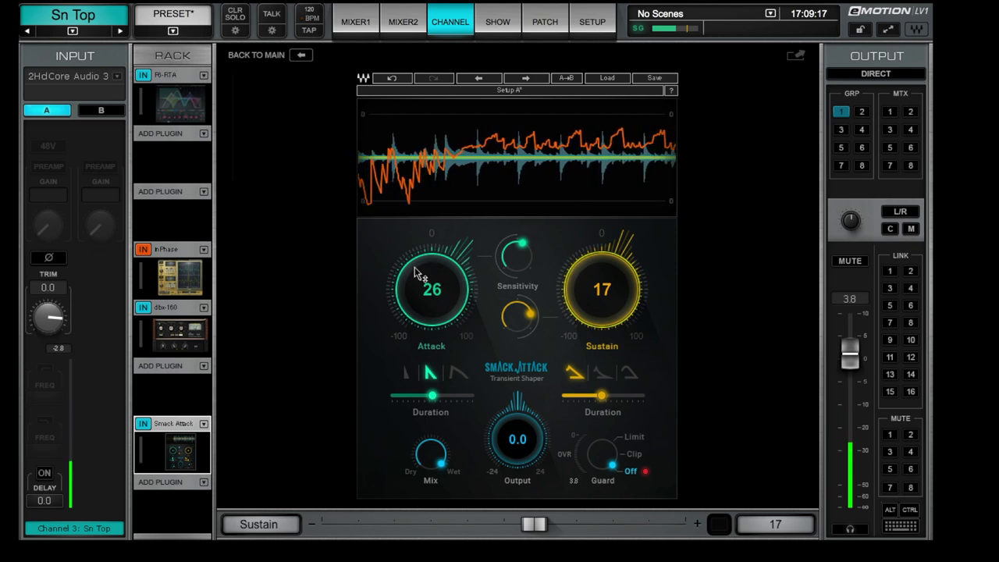
left_click_drag(415, 267, 414, 313)
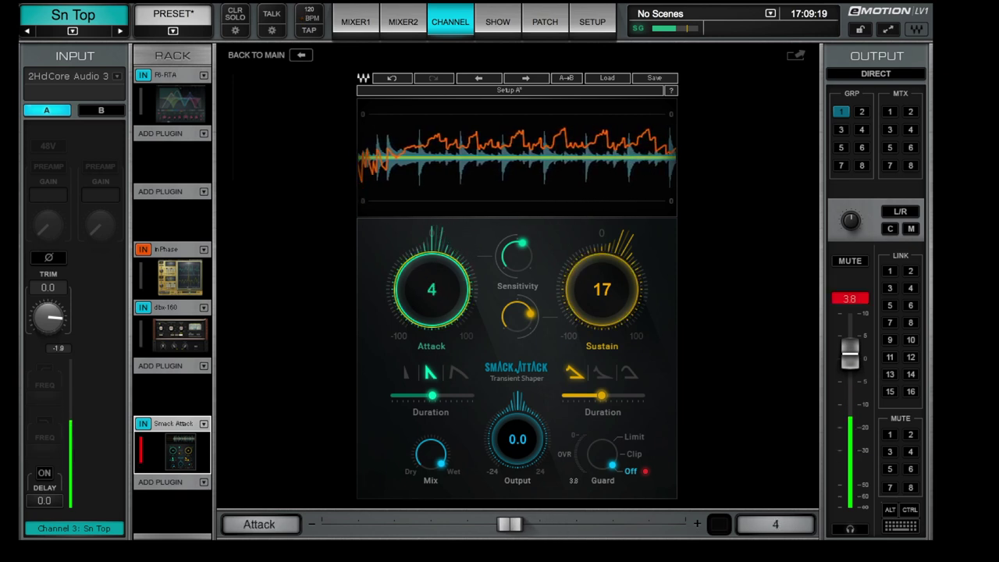
left_click_drag(414, 313, 415, 364)
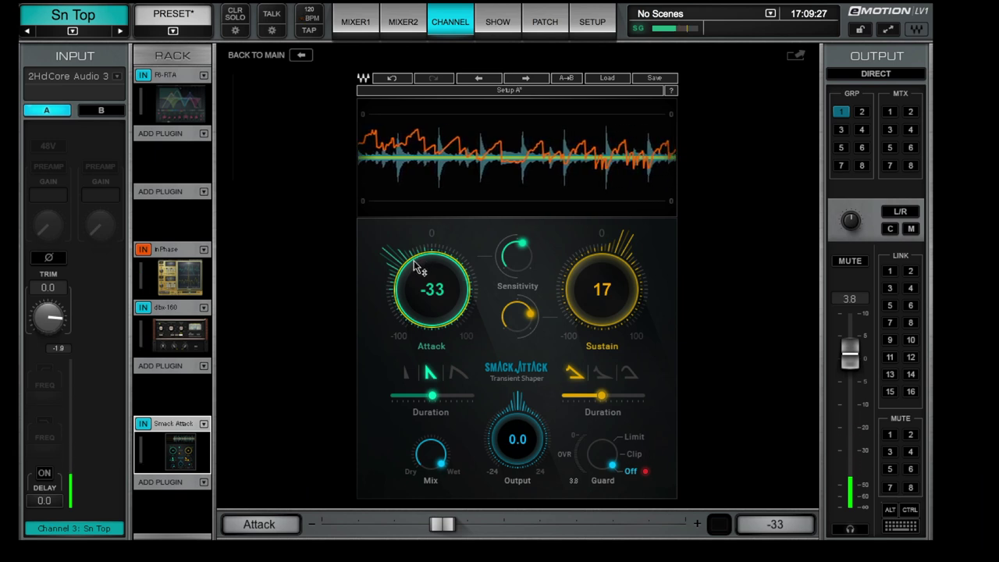
left_click_drag(414, 267, 415, 202)
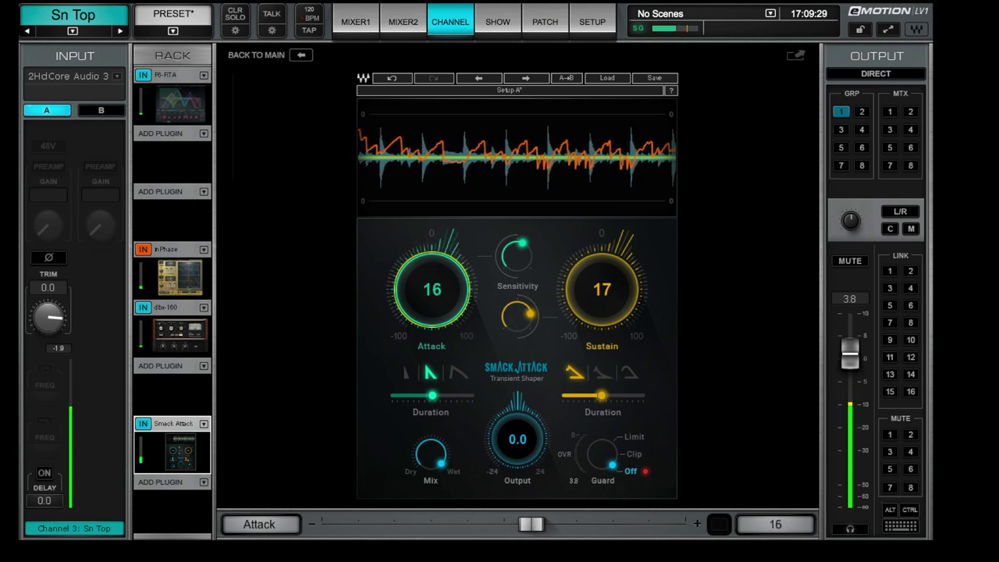
left_click_drag(569, 264, 568, 322)
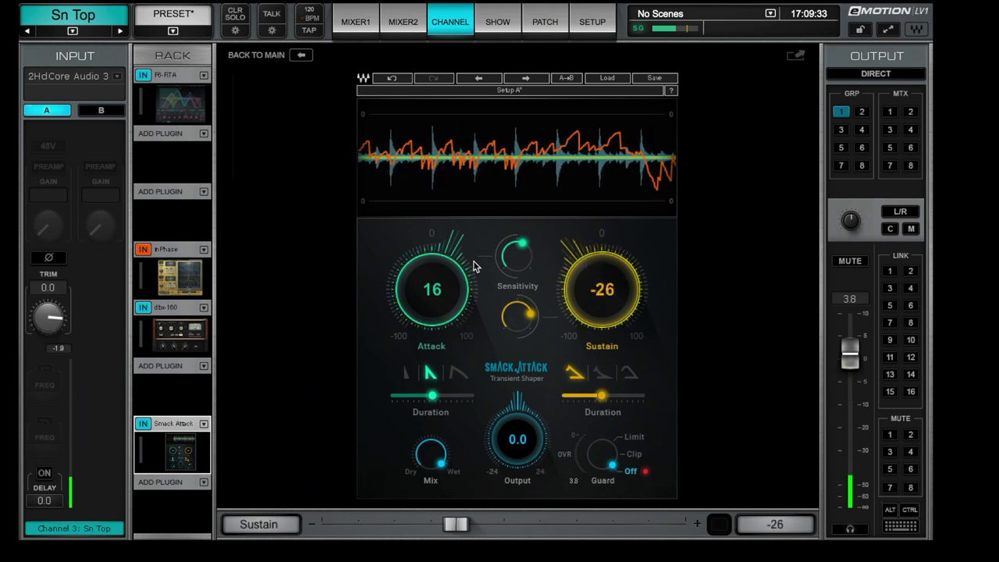
left_click_drag(424, 281, 422, 277)
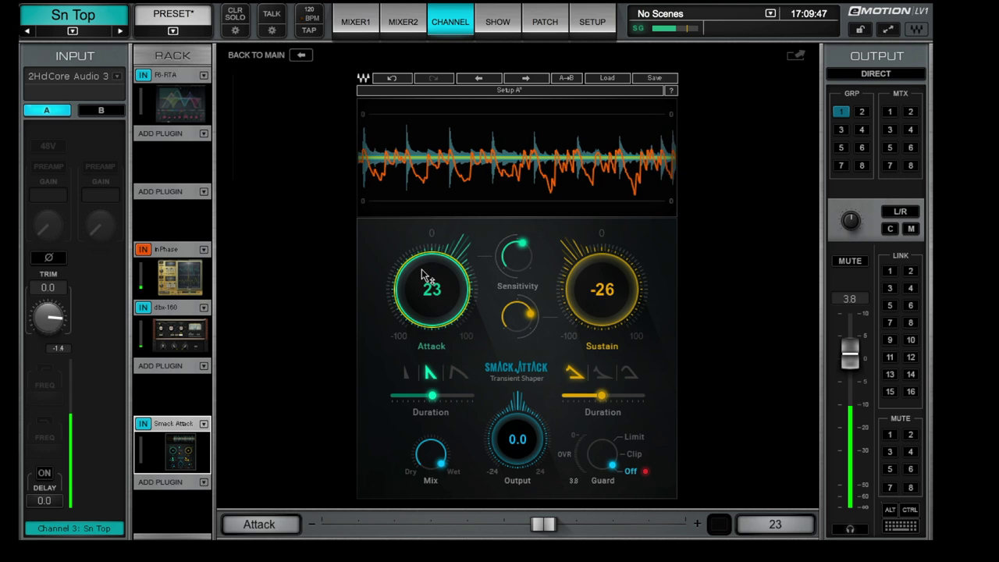
- On the mixer overview, mute Sn Top and unmute Sn Bott
left_click(121, 31)
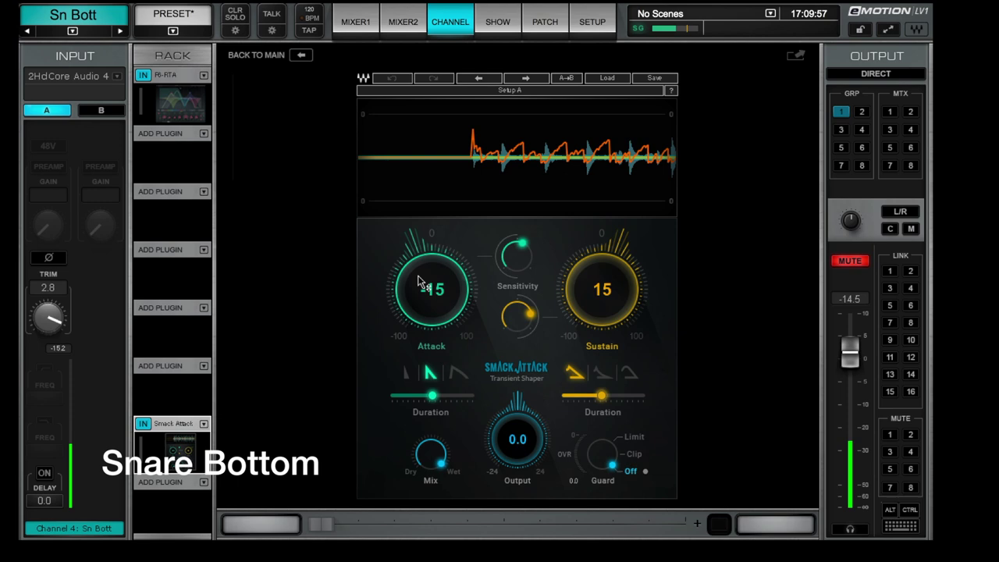
left_click(350, 23)
left_click(189, 276)
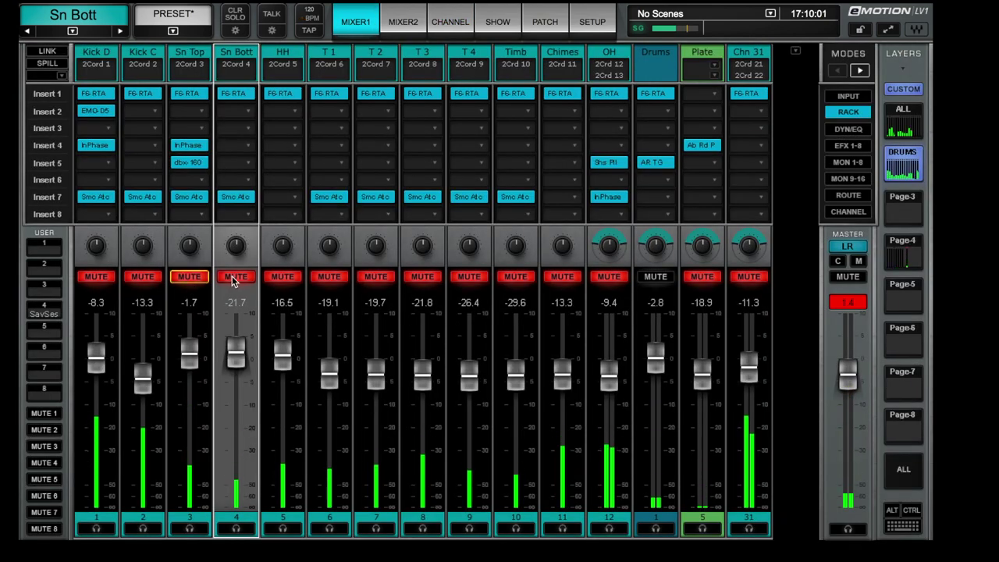
left_click(236, 276)
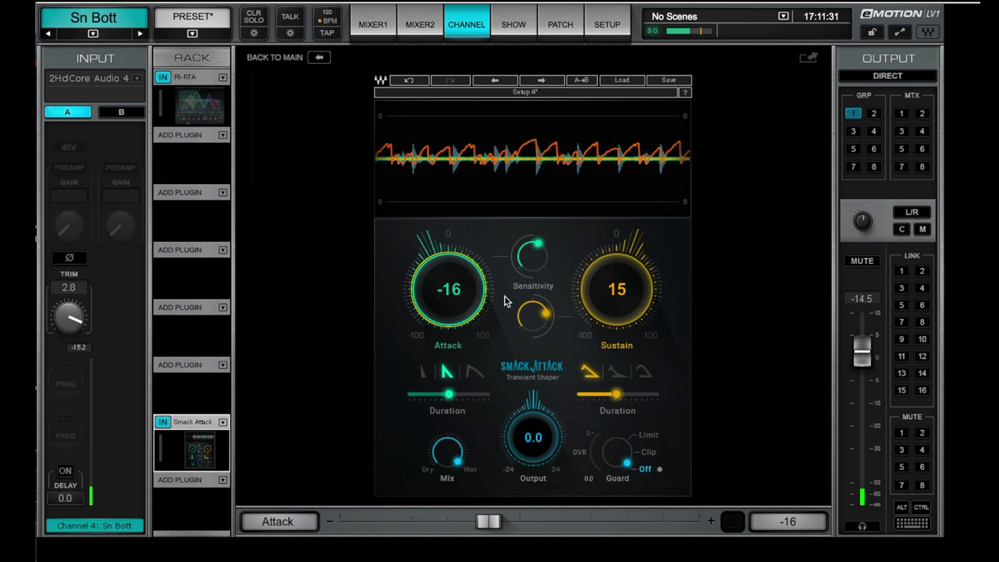
- Unmute Sn Top and the Plate return, raising the Sn Bott fader to -14.3 dB
left_click(373, 24)
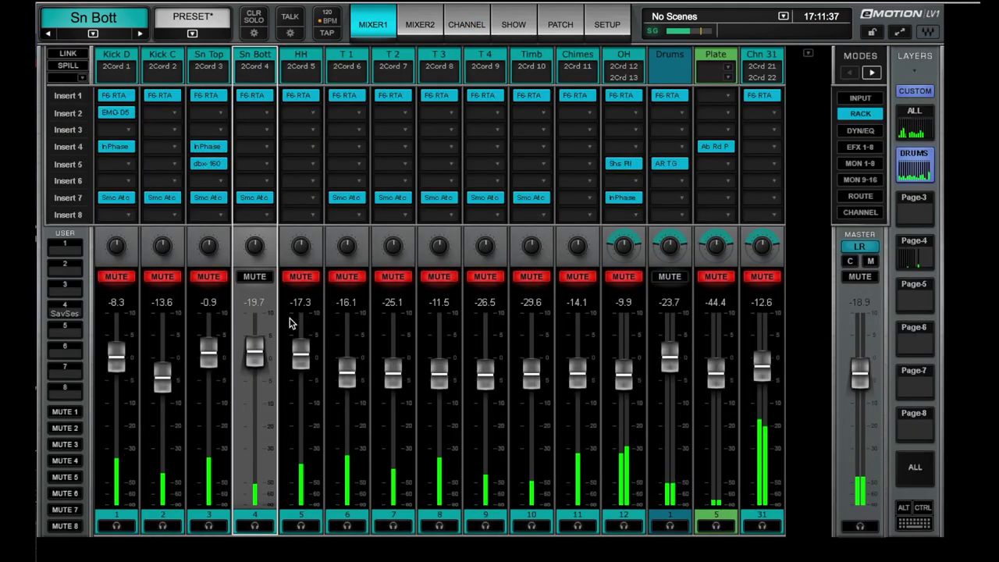
left_click(208, 276)
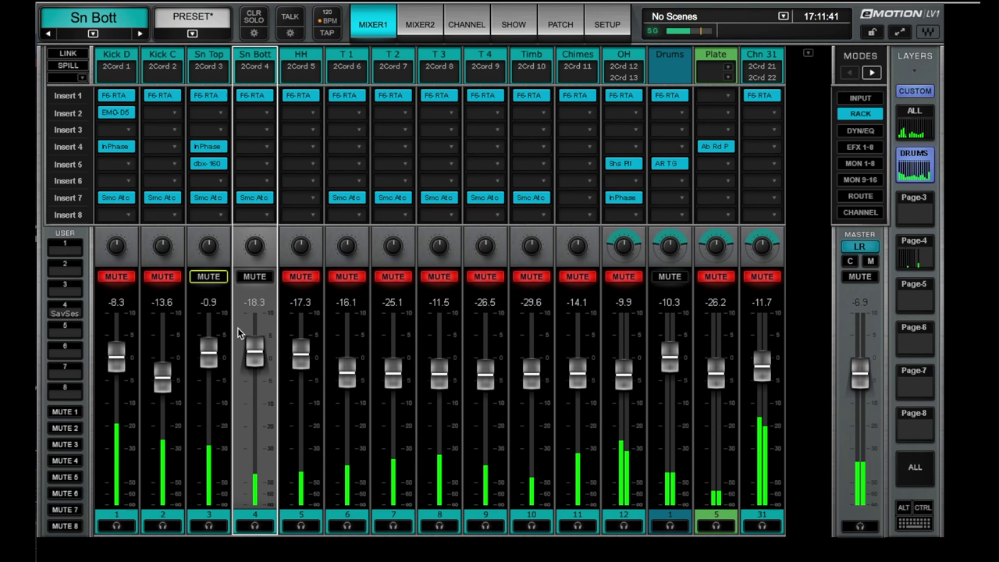
left_click_drag(255, 353, 255, 334)
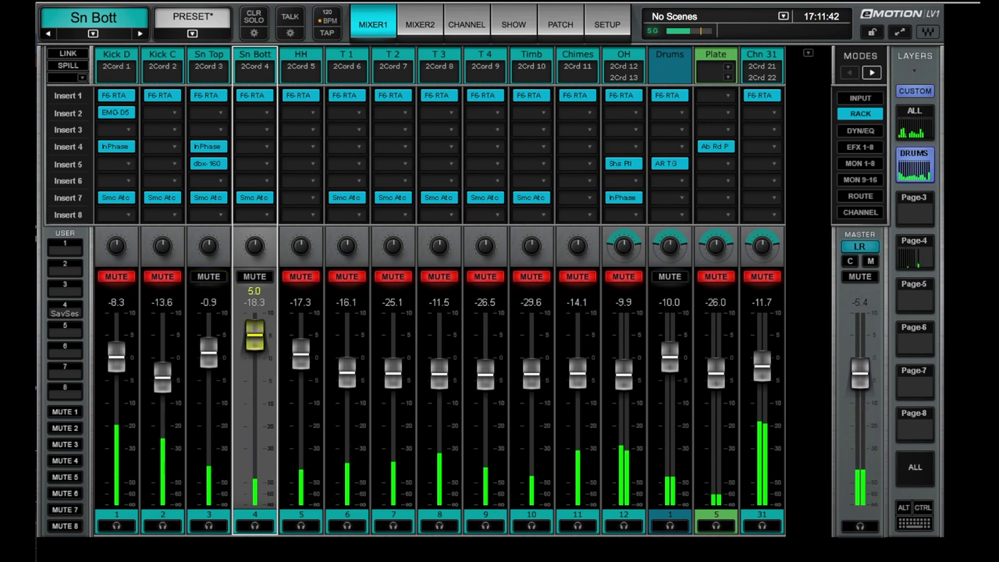
left_click(208, 357)
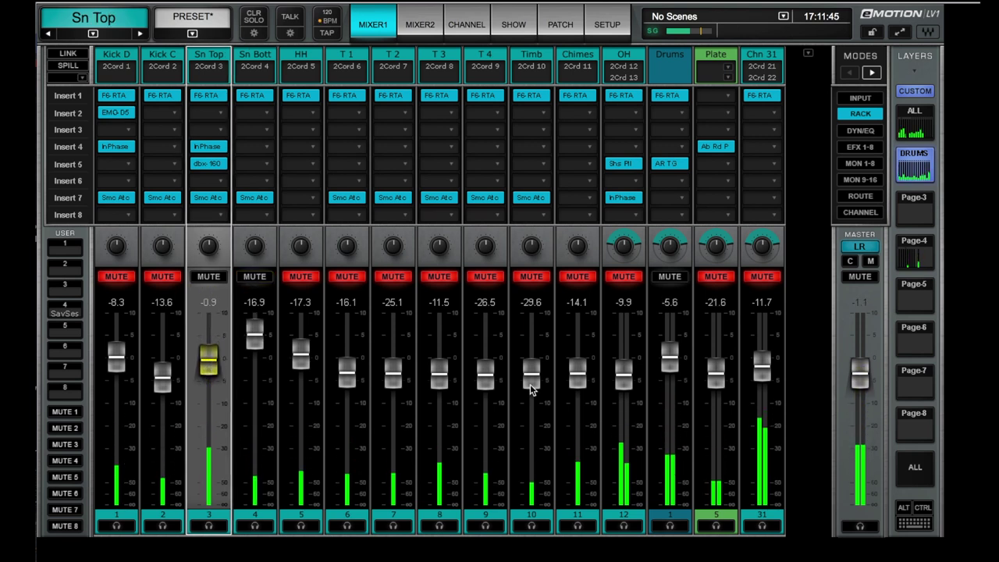
left_click(718, 279)
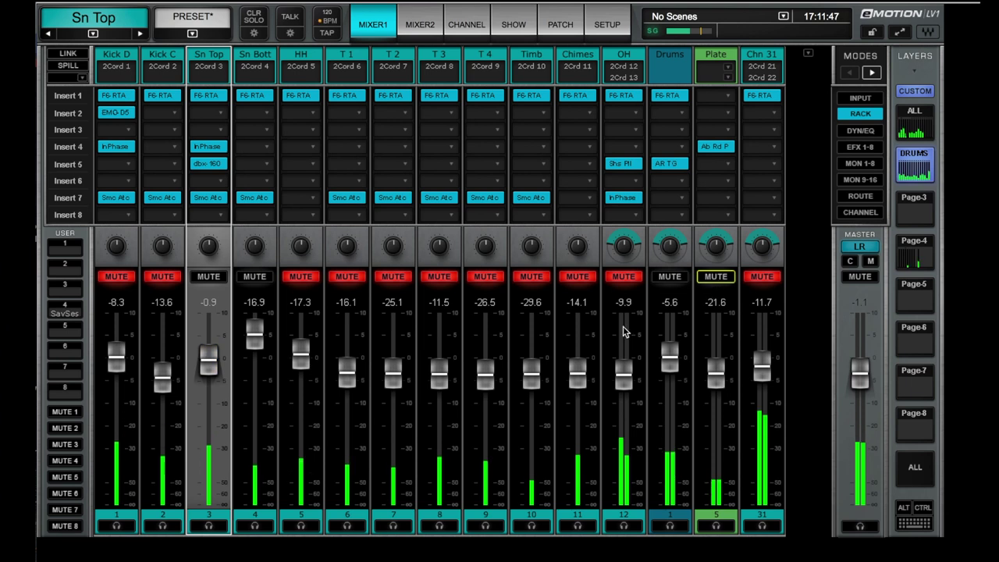
left_click_drag(209, 353, 208, 367)
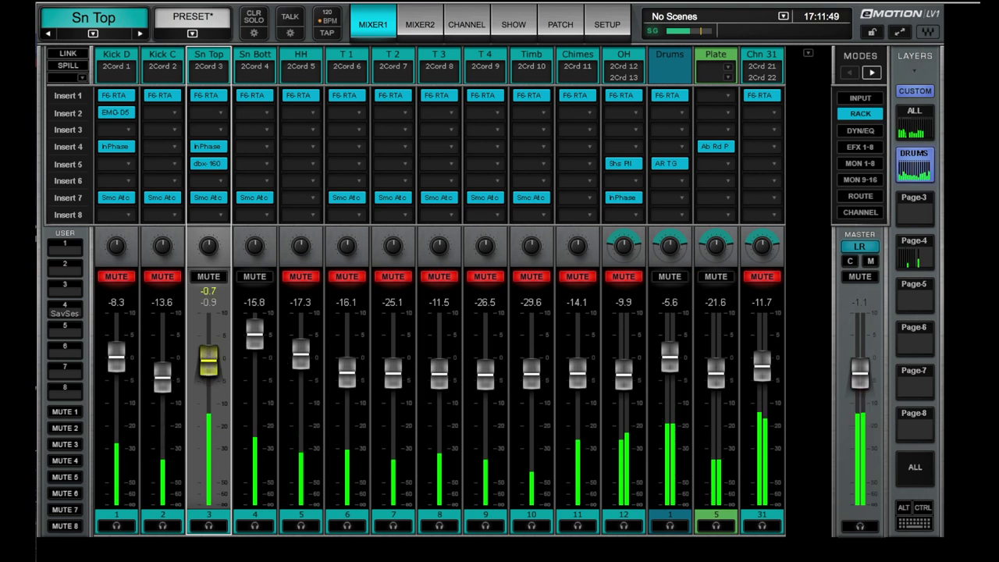
left_click(260, 339)
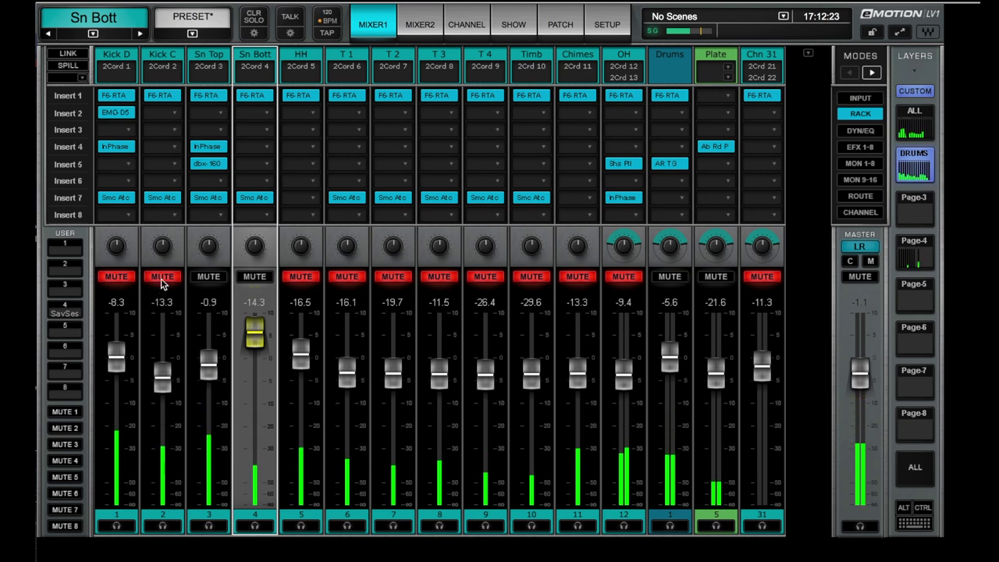
- Unmute HH, Kick C and Kick D, then select Kick D and adjust its fader
left_click(308, 279)
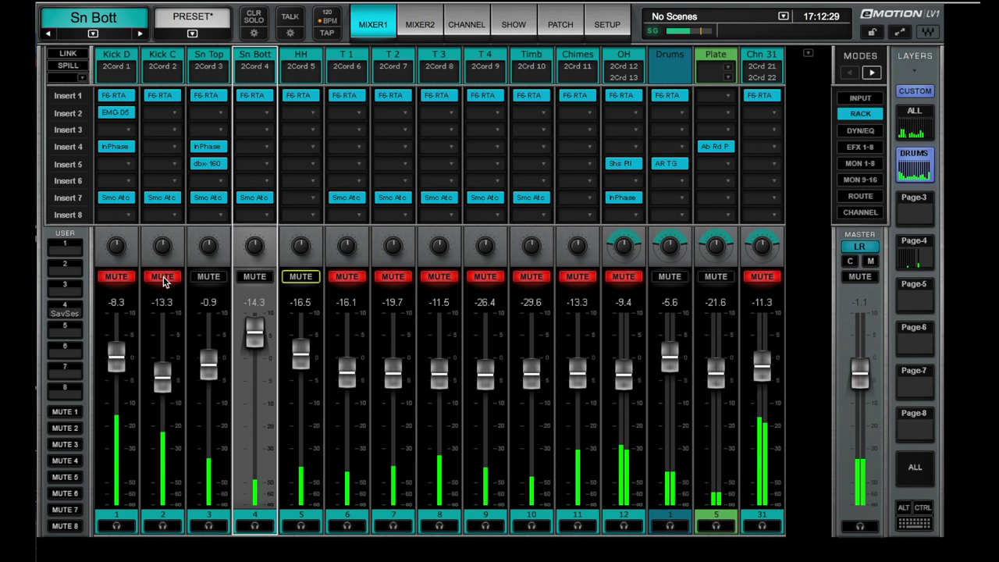
left_click(163, 276)
left_click(117, 278)
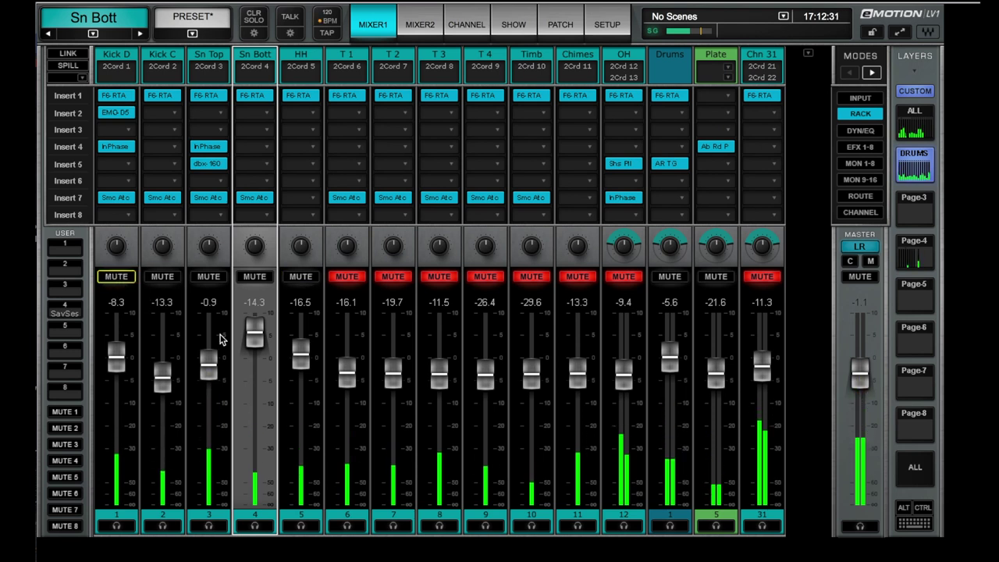
left_click(209, 361)
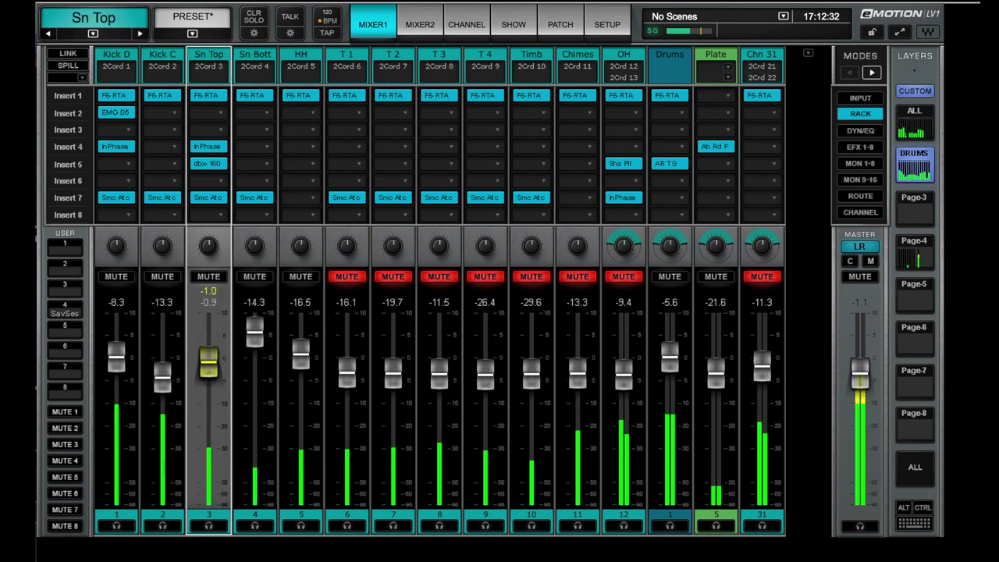
left_click(263, 337)
left_click(116, 359)
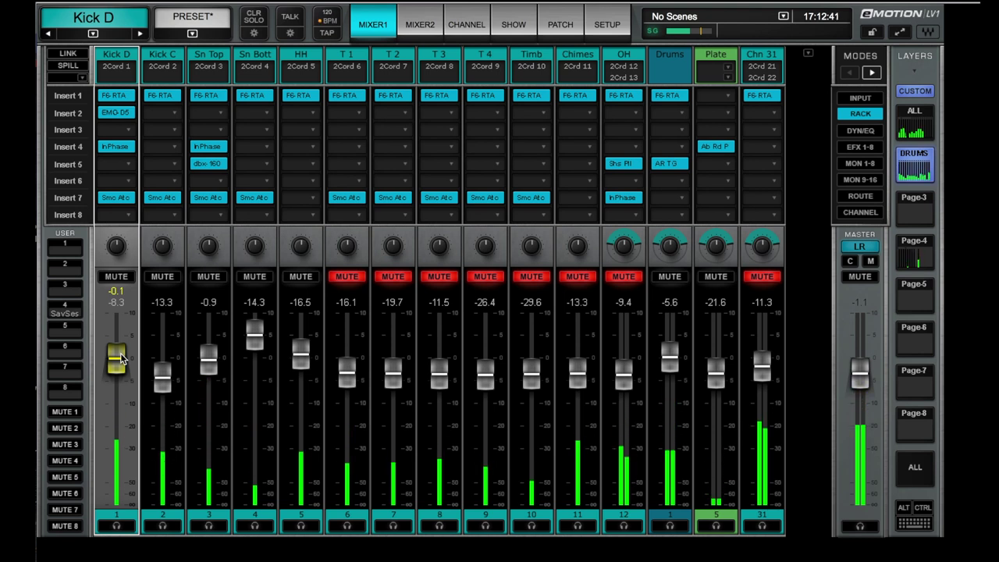
left_click_drag(120, 360, 117, 363)
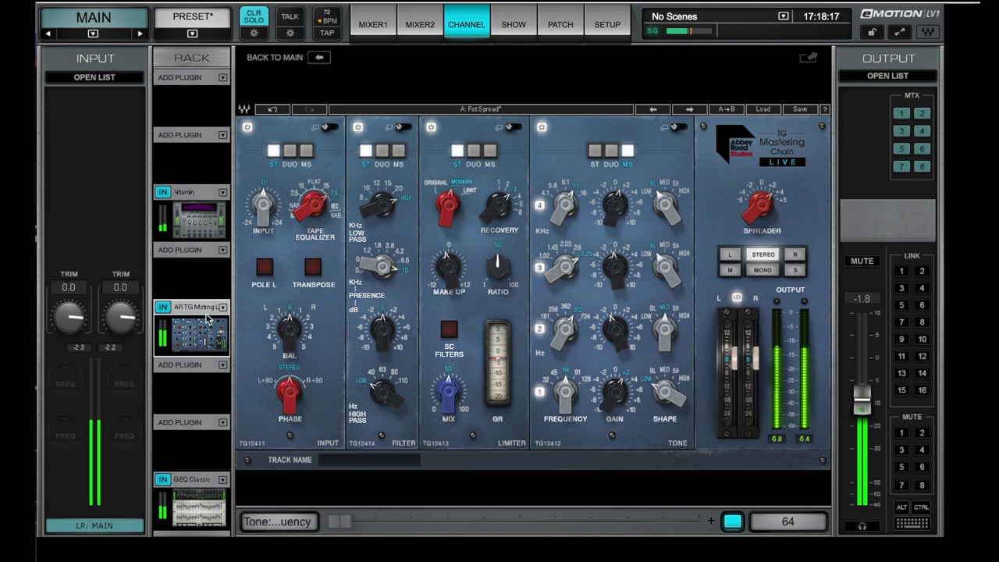
left_click(163, 308)
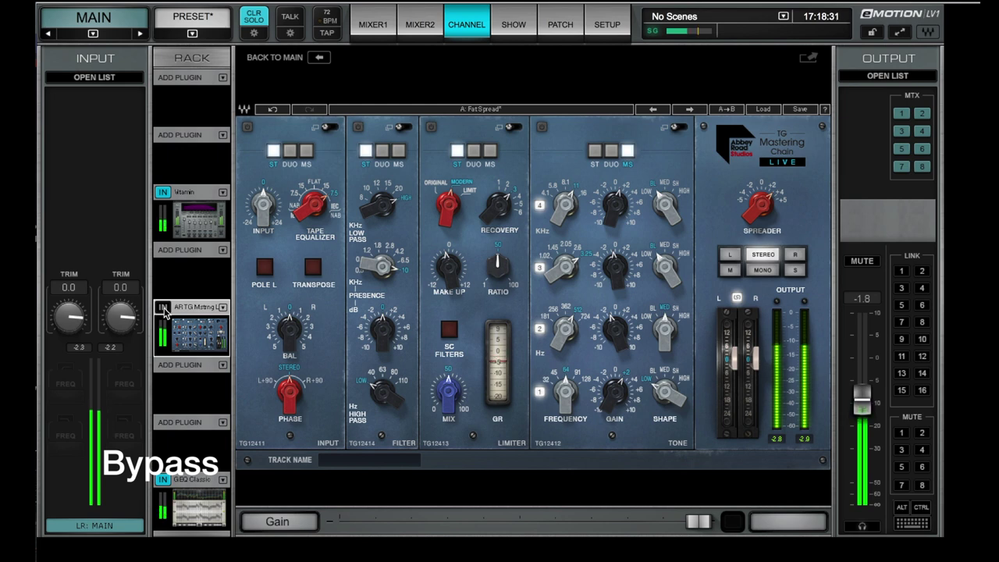
left_click(164, 308)
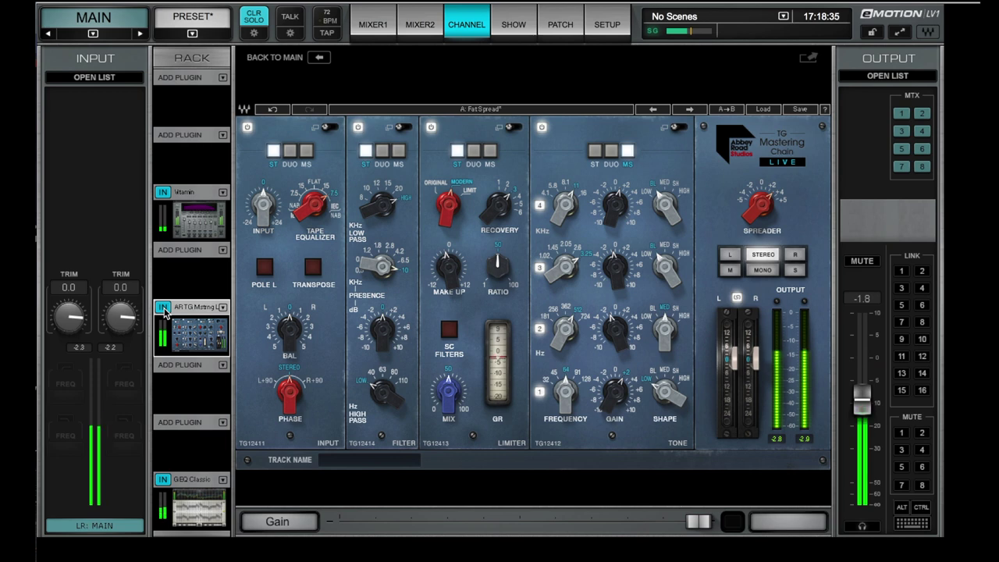
left_click(163, 308)
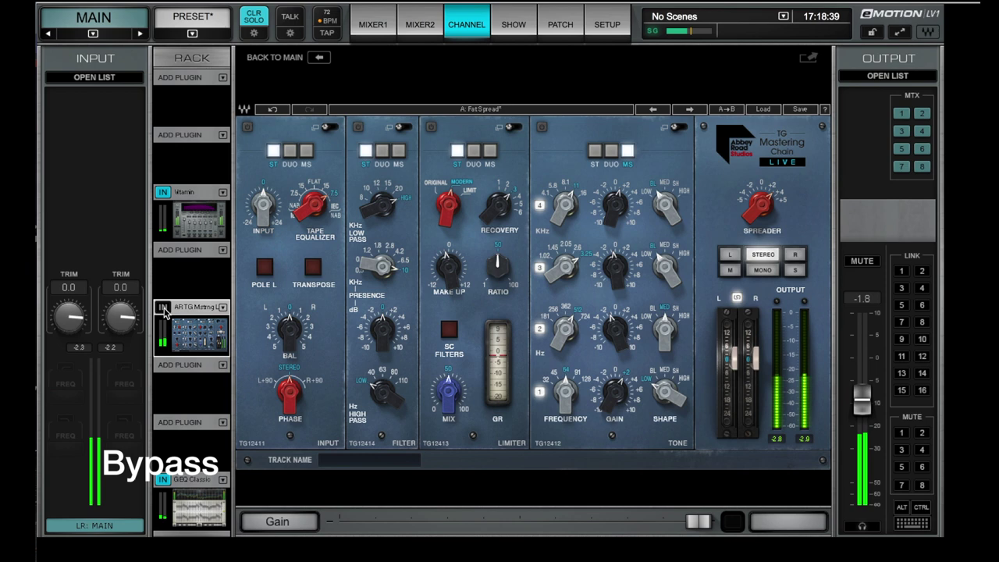
left_click(164, 308)
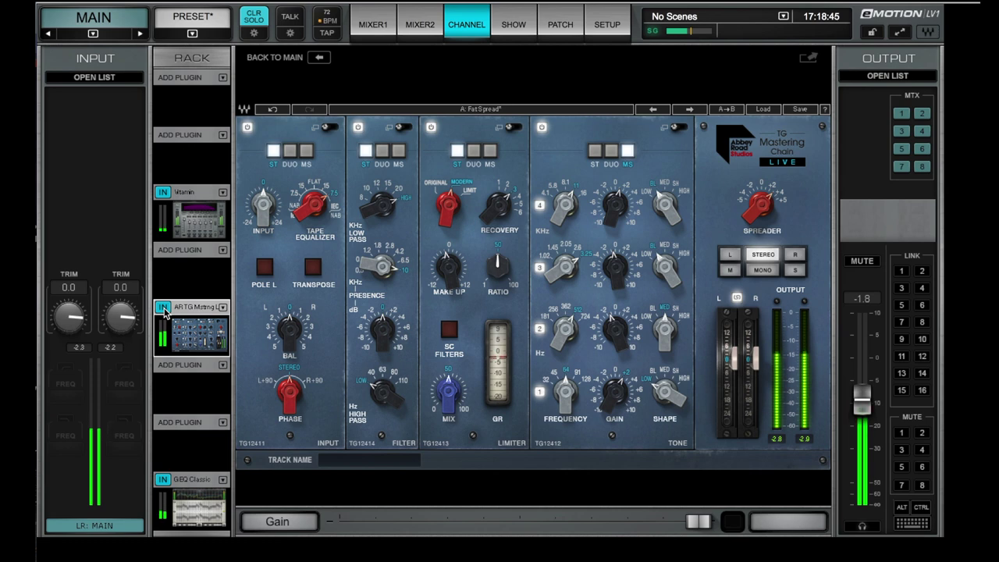
left_click(163, 307)
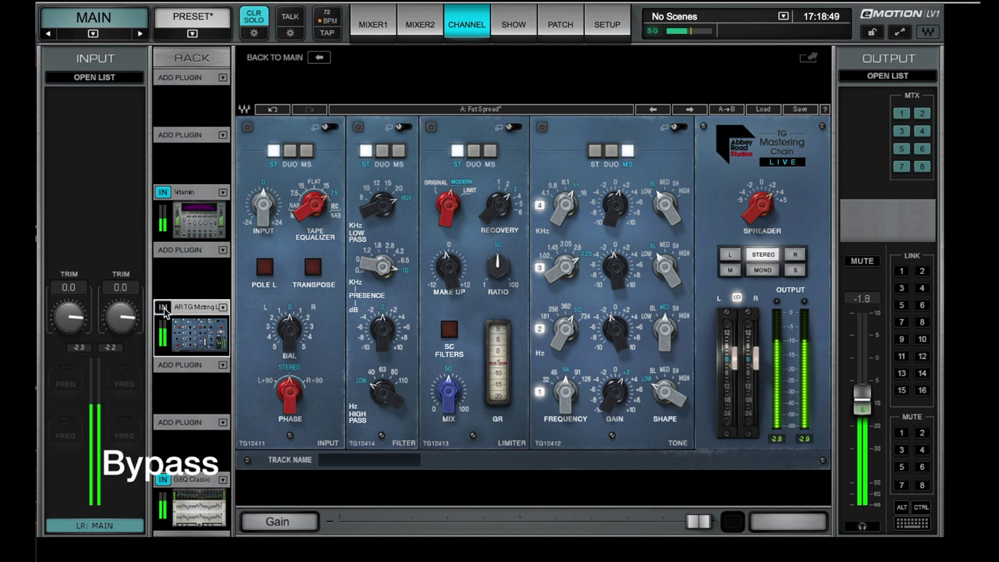
left_click(163, 308)
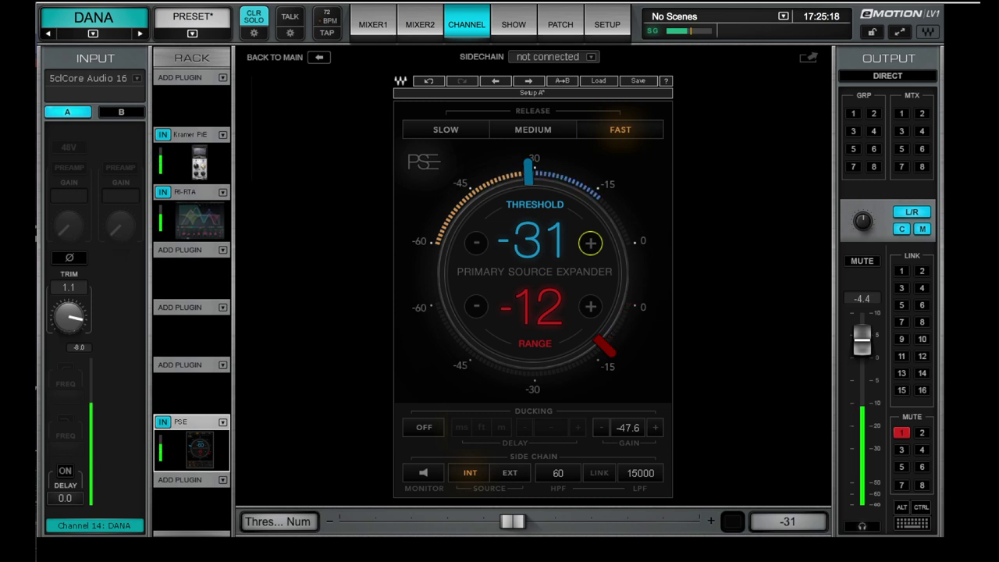
- Toggle the channel 14 Primary Source Expander in and out repeatedly, ending enabled
left_click(164, 422)
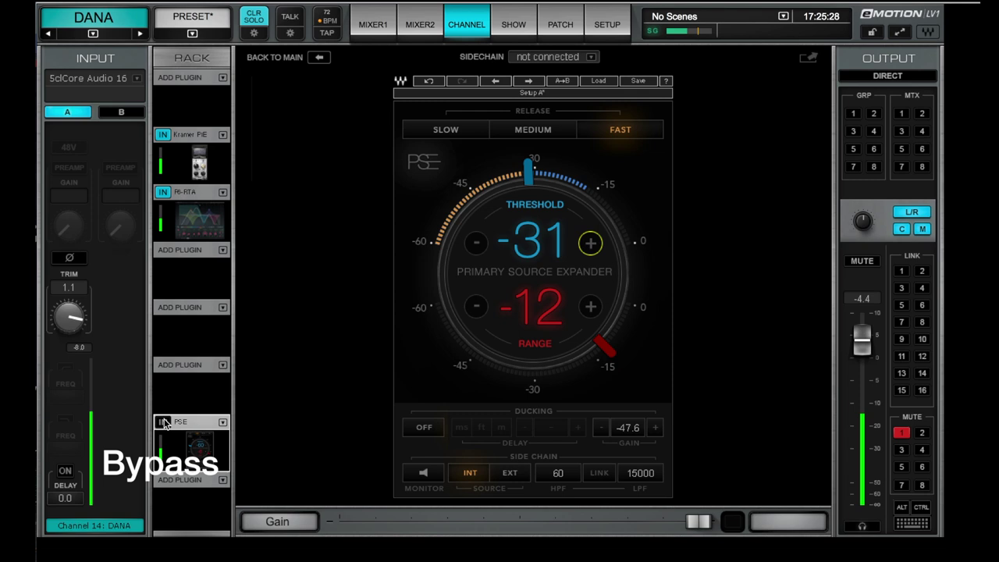
left_click(164, 423)
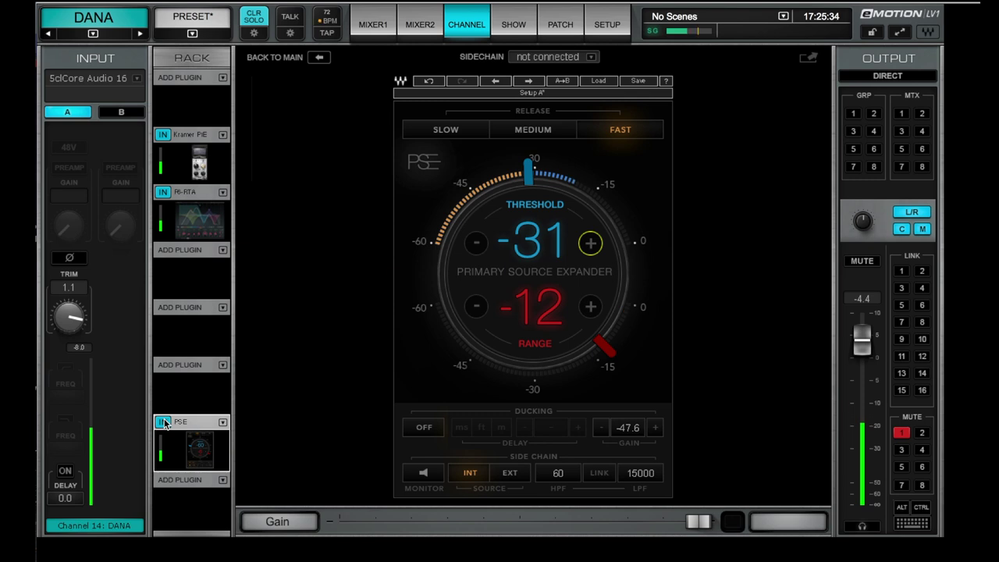
left_click(163, 423)
left_click(163, 422)
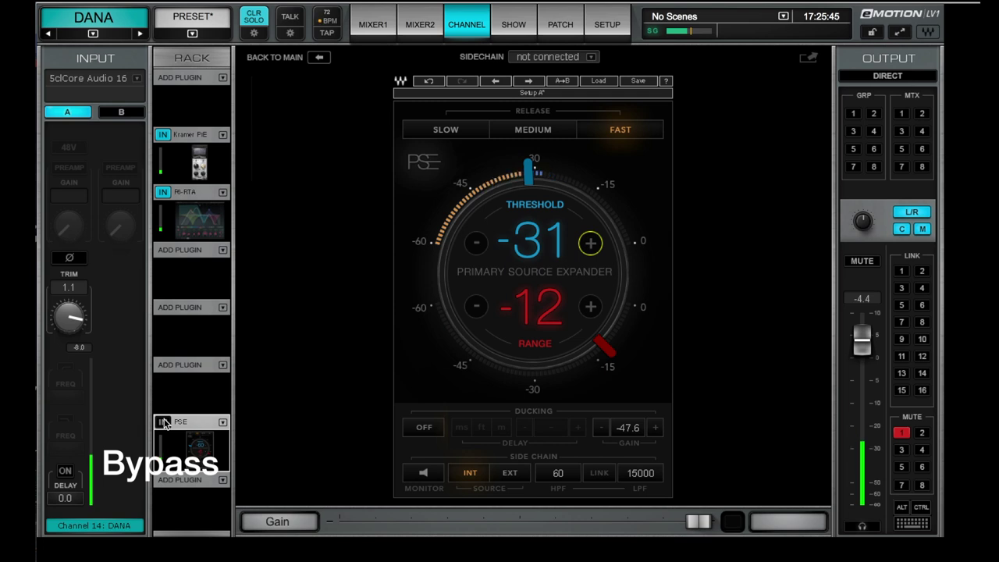
left_click(163, 422)
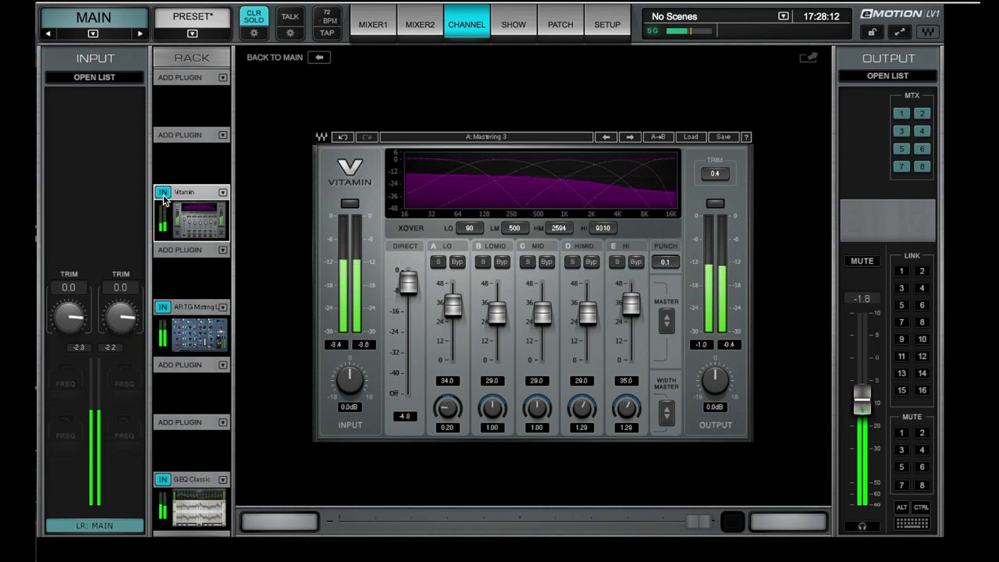
- Bypass and re-enable Vitamin on the main bus twice, leaving it on
left_click(163, 195)
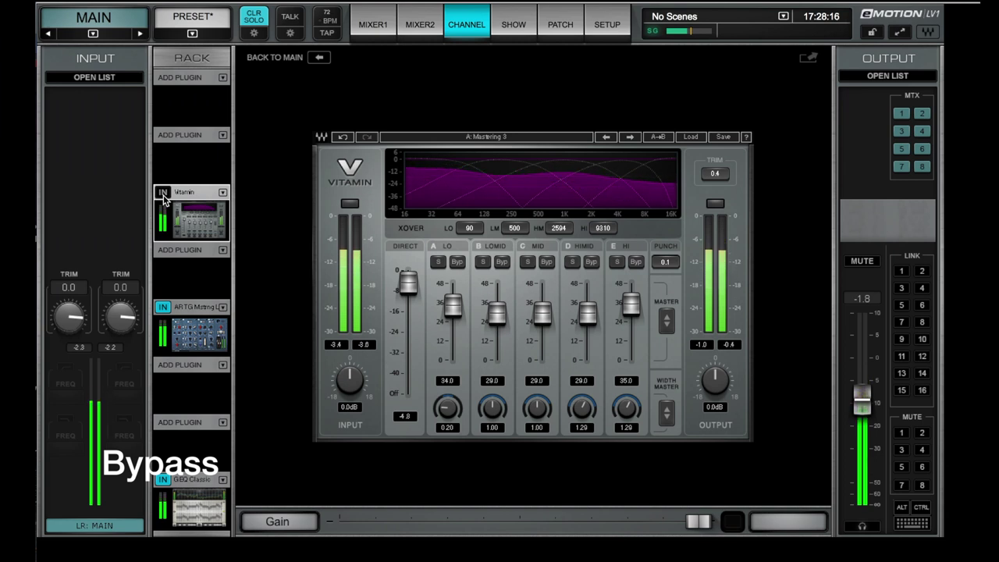
left_click(163, 193)
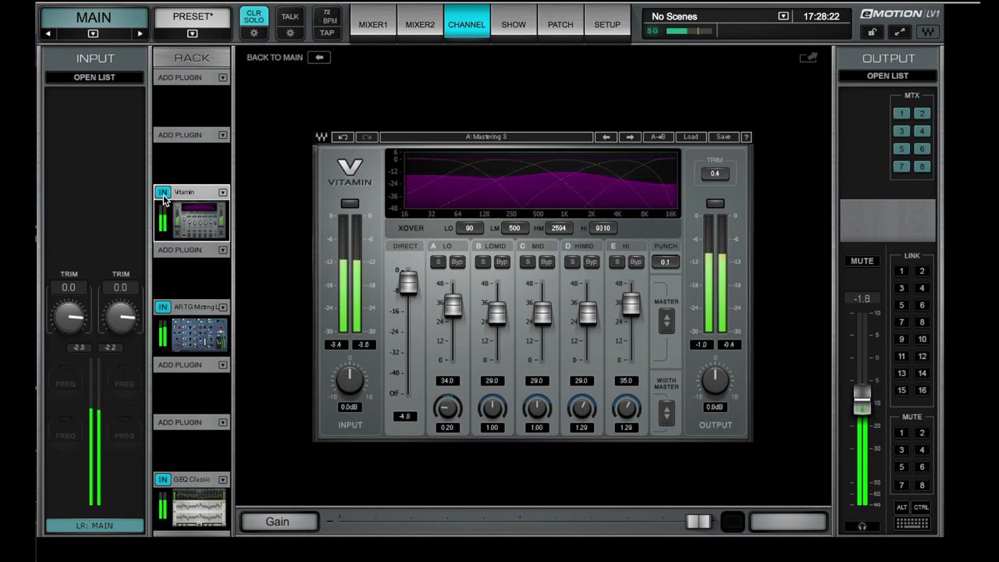
left_click(163, 193)
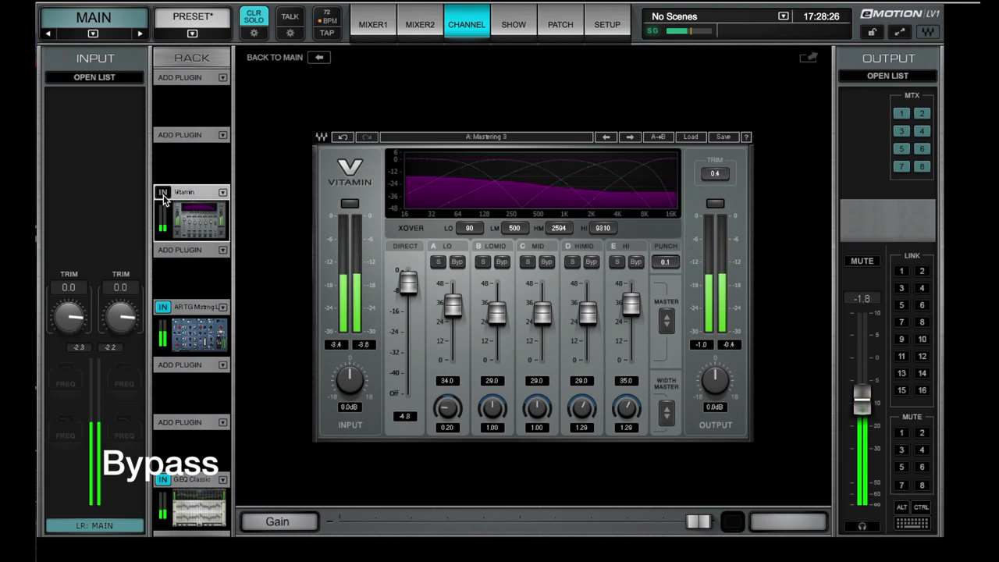
left_click(163, 194)
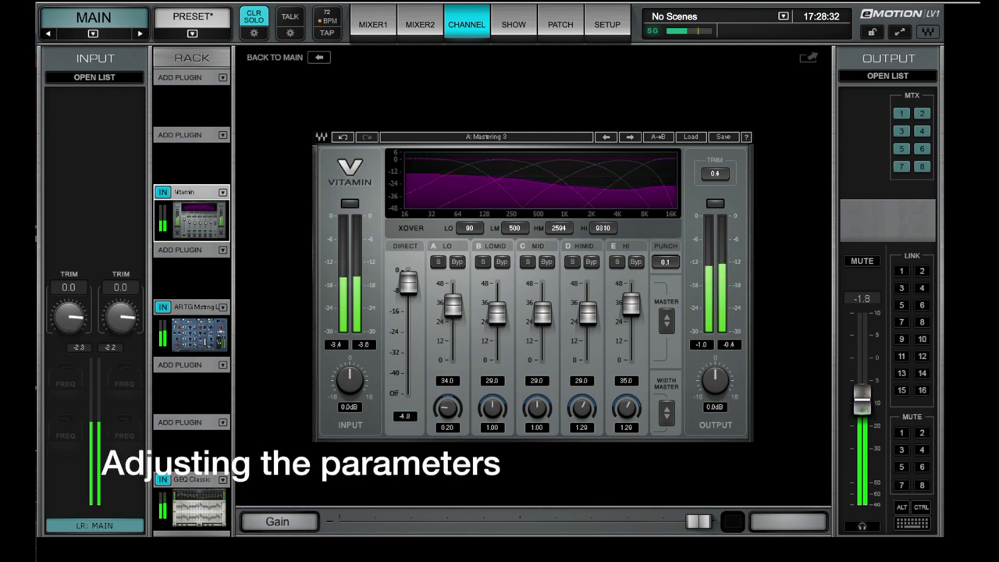
- Adjust Vitamin's low and mid band gains, bringing the mid band to 29.8
mouse_move(455, 308)
left_mouse_down()
mouse_move(453, 284)
mouse_move(453, 309)
mouse_move(496, 296)
mouse_move(496, 315)
mouse_move(542, 309)
mouse_move(542, 295)
mouse_move(542, 311)
mouse_move(587, 307)
mouse_move(587, 297)
mouse_move(587, 312)
mouse_move(631, 293)
mouse_move(631, 303)
left_mouse_up()
left_click_drag(543, 315, 543, 316)
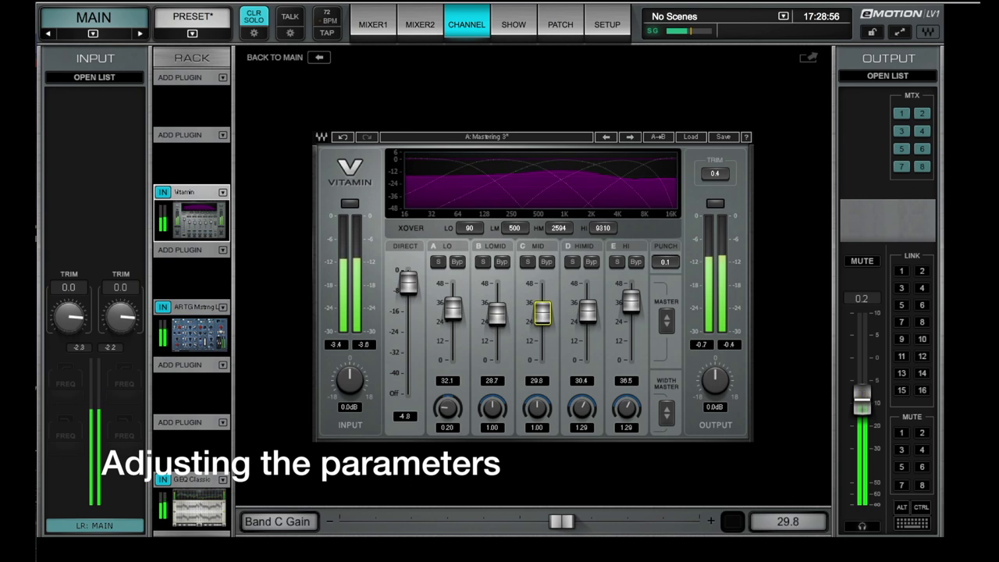
left_click(452, 309)
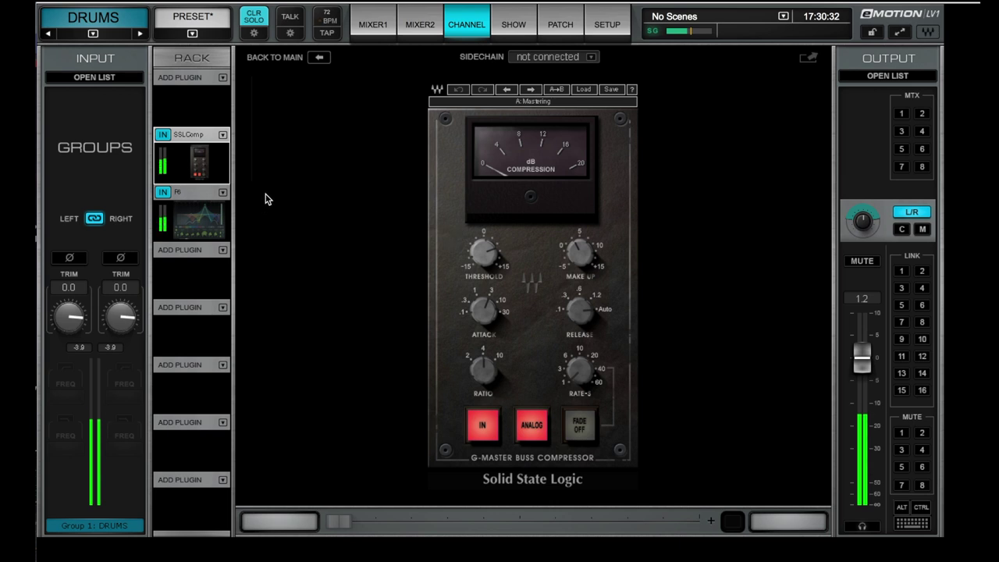
- Bypass and re-enable the DRUMS group SSL compressor four times, leaving it engaged
left_click(164, 139)
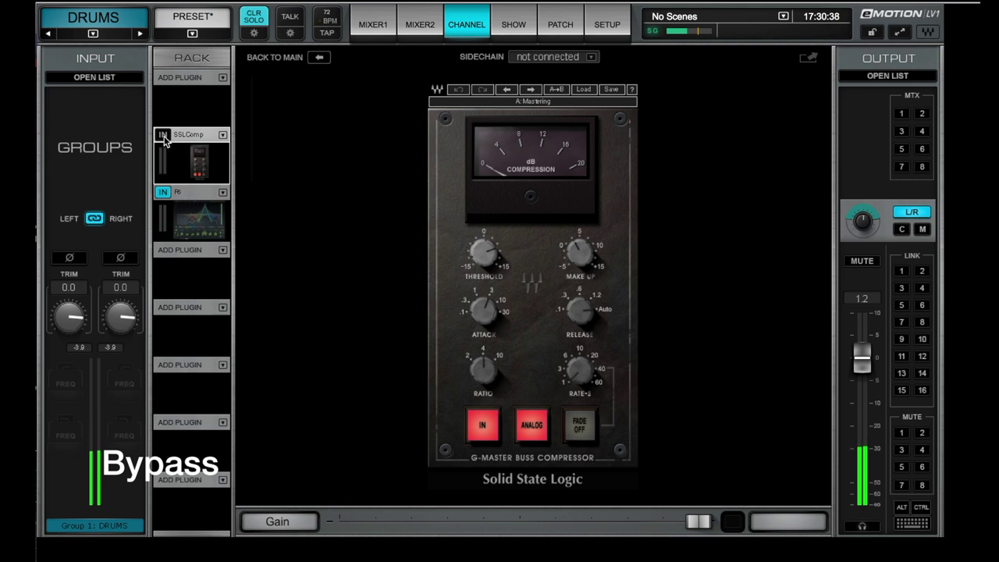
left_click(163, 135)
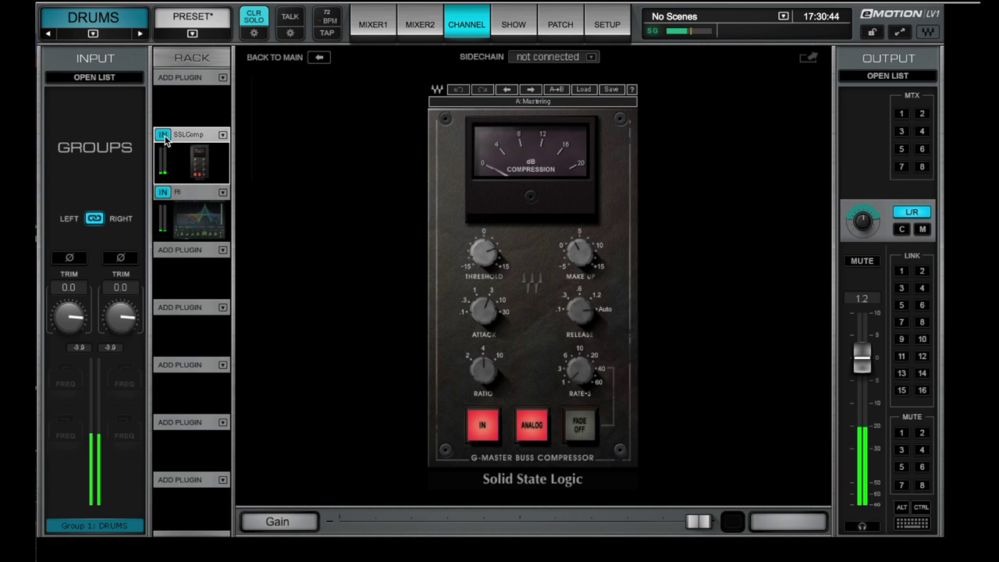
left_click(165, 138)
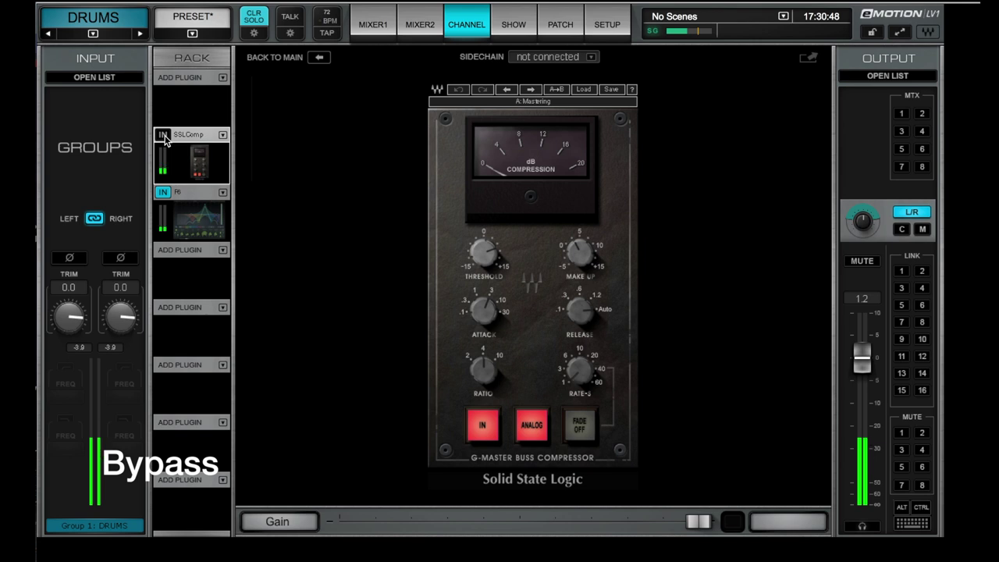
left_click(165, 138)
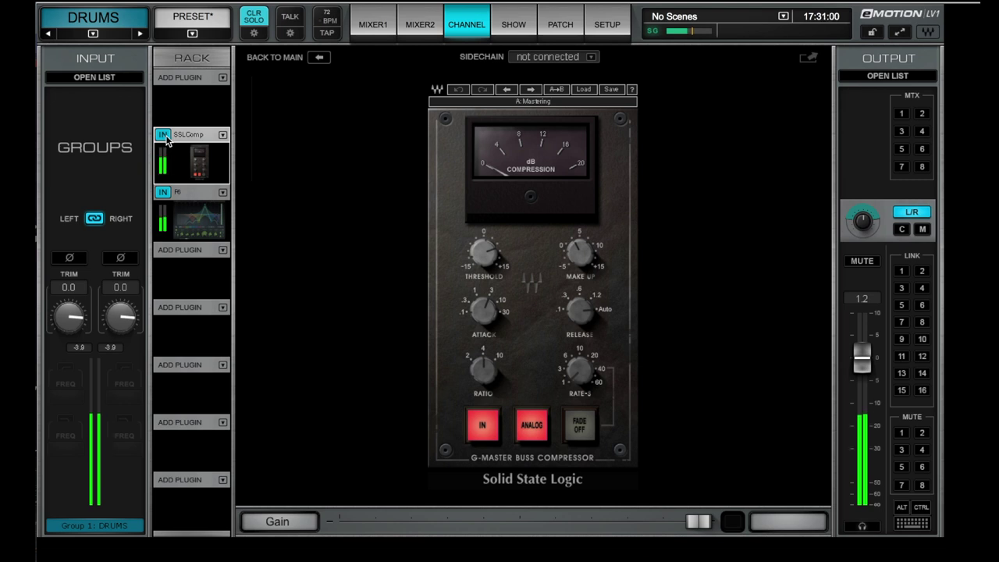
left_click(163, 135)
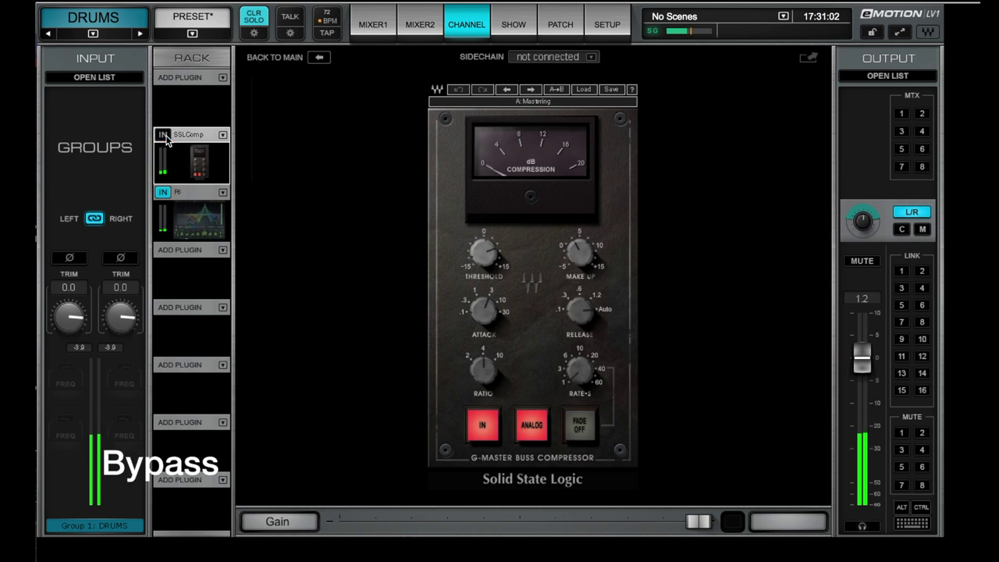
left_click(163, 135)
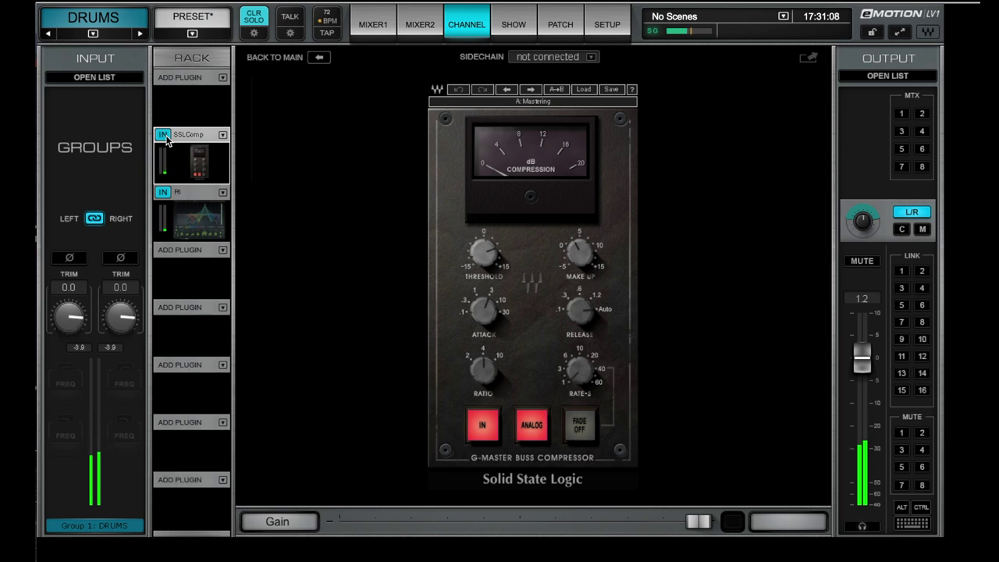
left_click(165, 138)
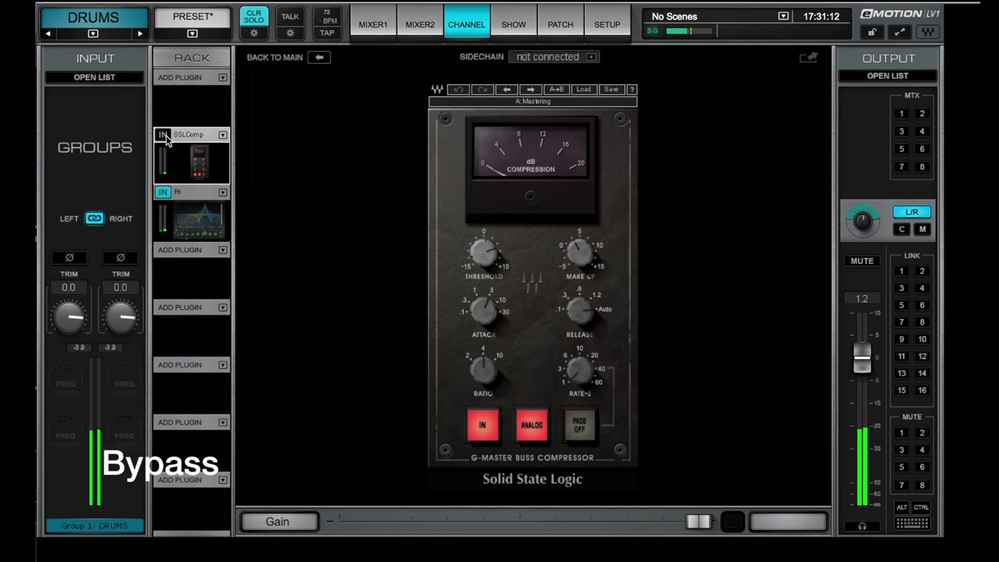
left_click(164, 135)
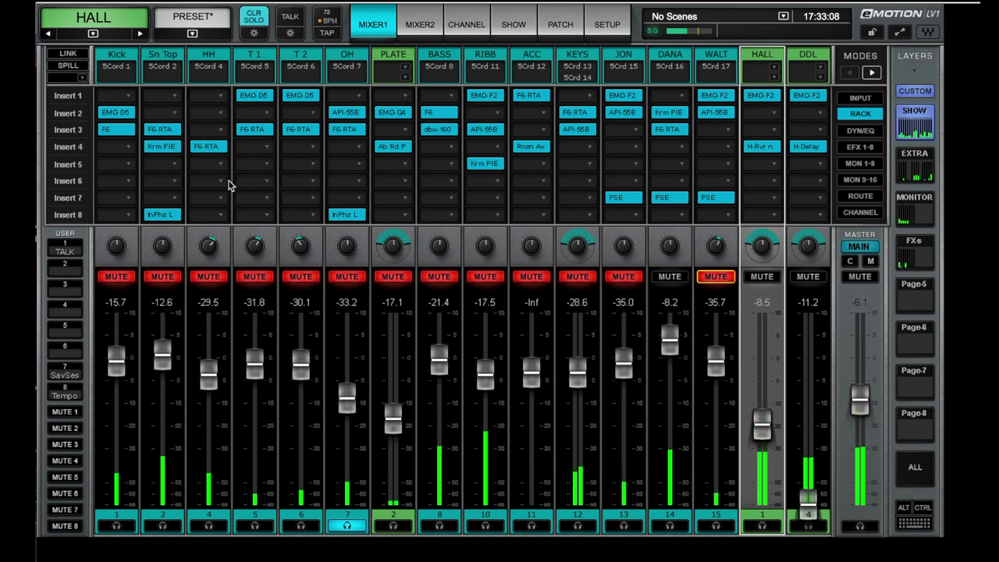
- Unmute the Kick, Sn Top, HH, T 1, T 2 and OH channels and the Plate return
left_click(116, 276)
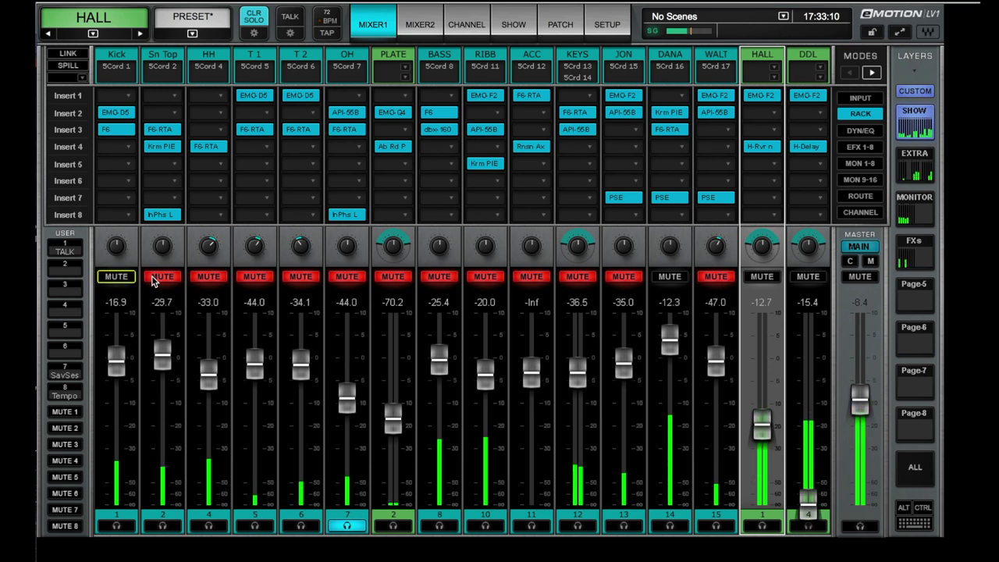
left_click(162, 277)
left_click(208, 276)
left_click(254, 276)
left_click(300, 277)
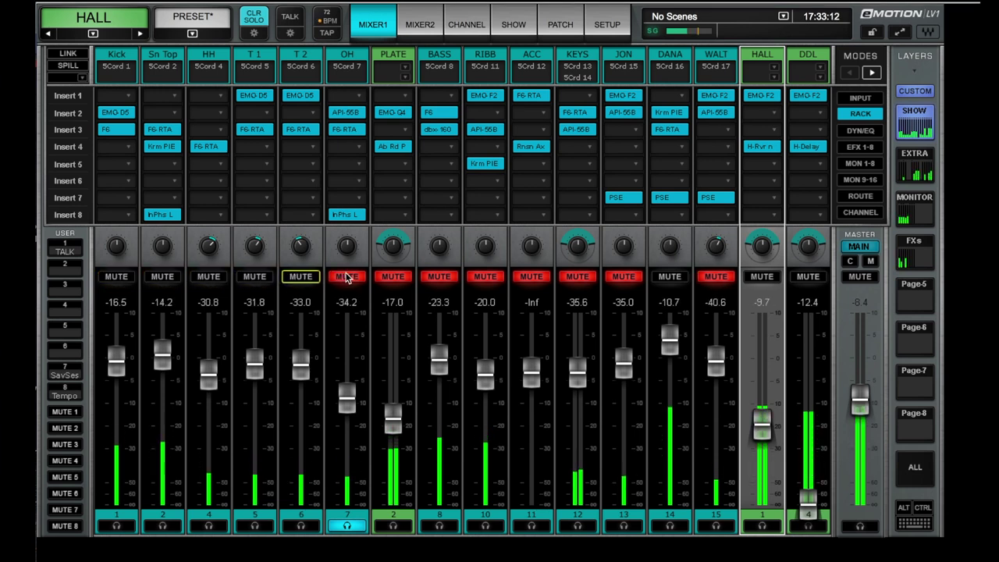
left_click(347, 276)
left_click(392, 276)
- Unmute BASS, RIBB, ACC, KEYS, JON and WALT, and stop cueing OH
left_click(439, 277)
left_click(485, 277)
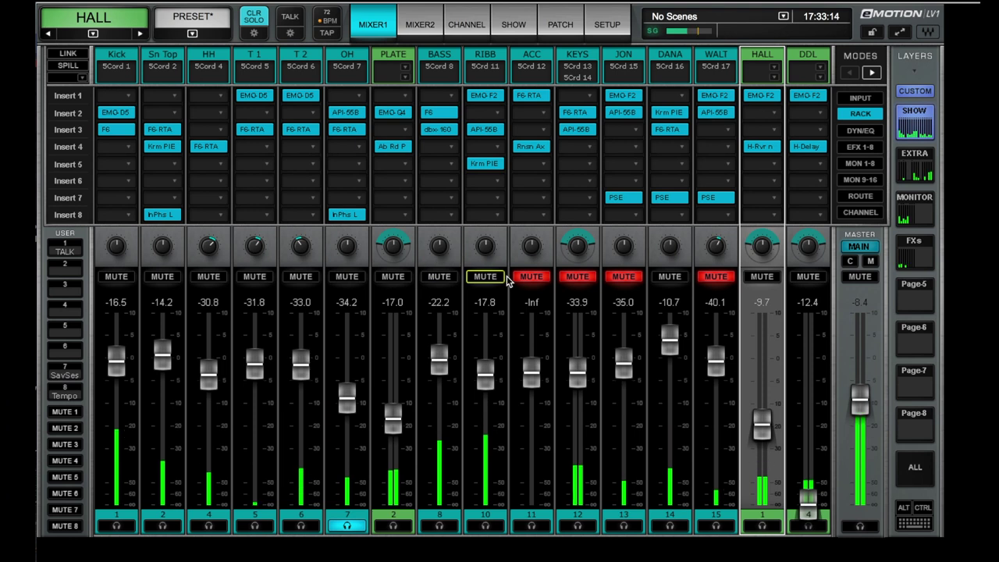
left_click(531, 276)
left_click(578, 276)
left_click(624, 277)
left_click(716, 277)
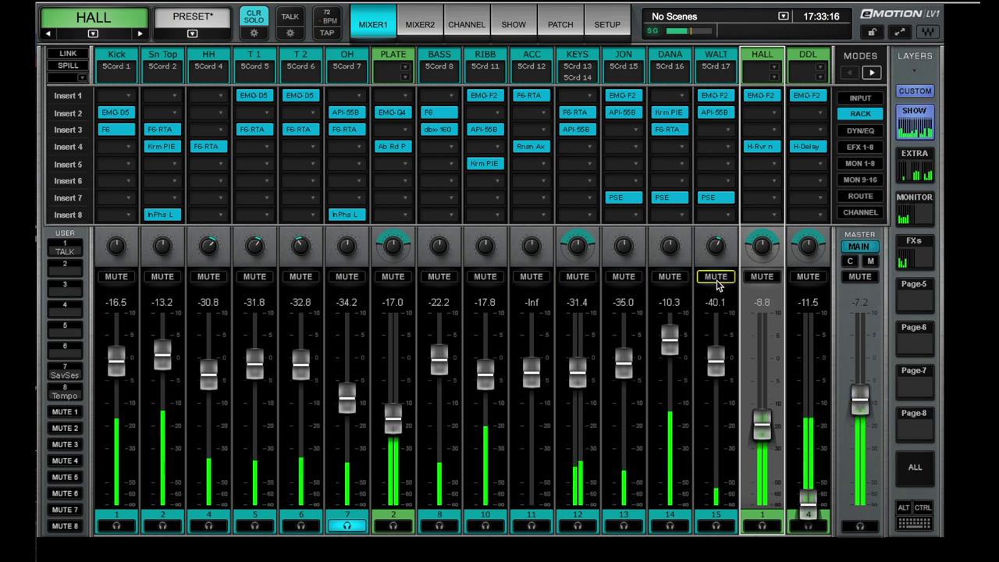
left_click(347, 525)
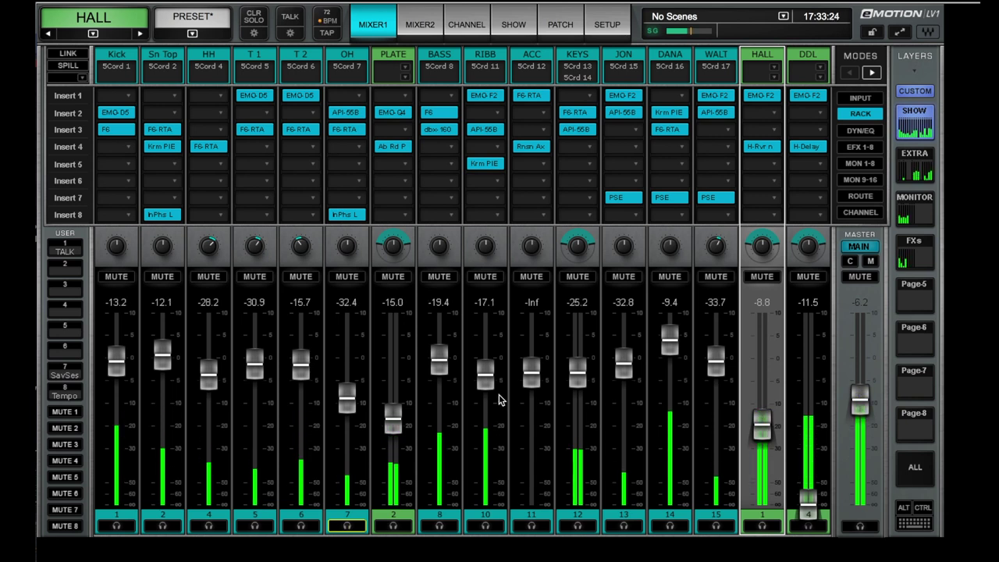
- Open the HALL return's H-Reverb, showing its Large Verb preset with 2.14 s reverb time
left_click(760, 146)
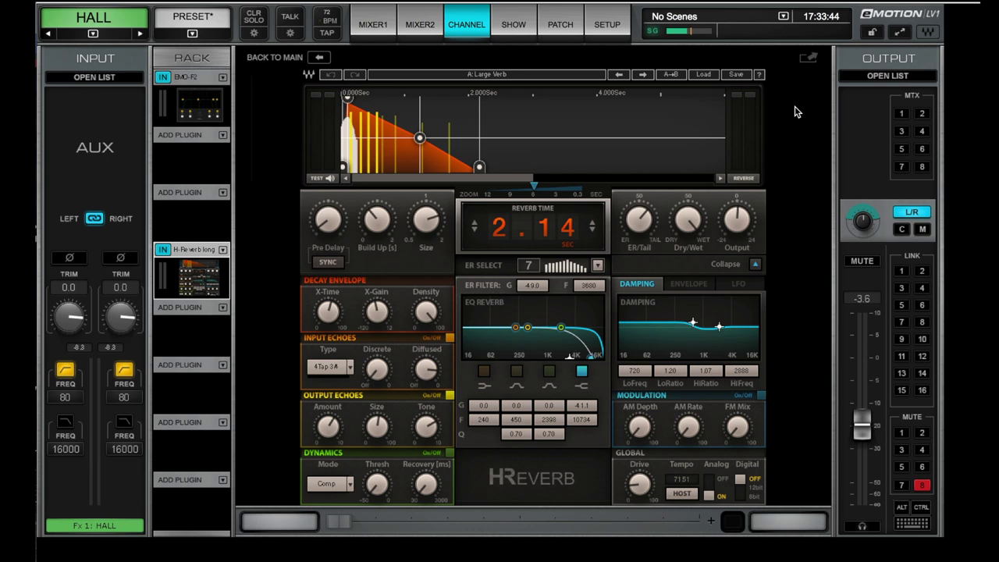
- Scroll through H-Reverb's Factory Presets > Hardware list, then back out without picking one
left_click(704, 74)
mouse_move(747, 472)
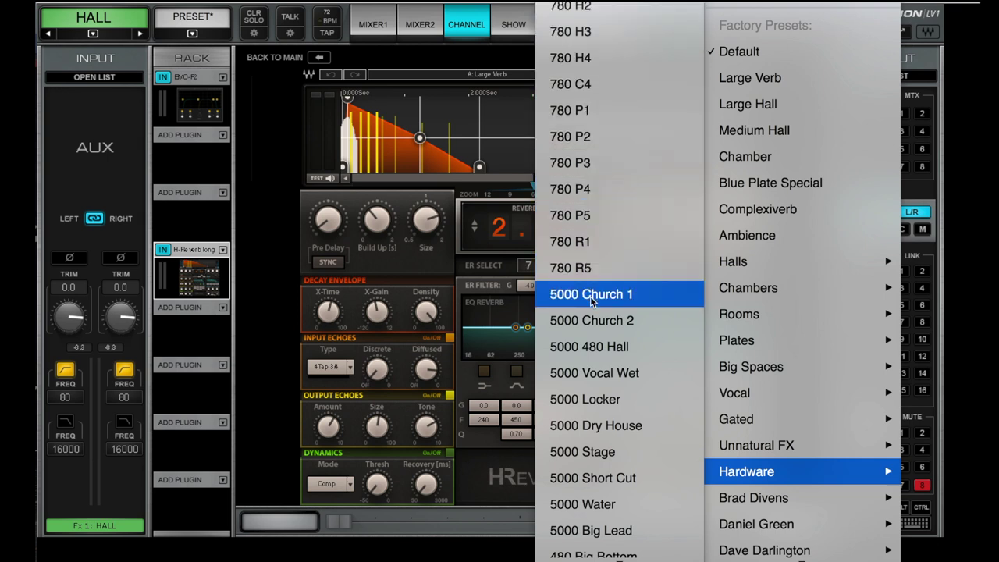
scroll(591, 301, "down", 2)
scroll(591, 301, "down", 1)
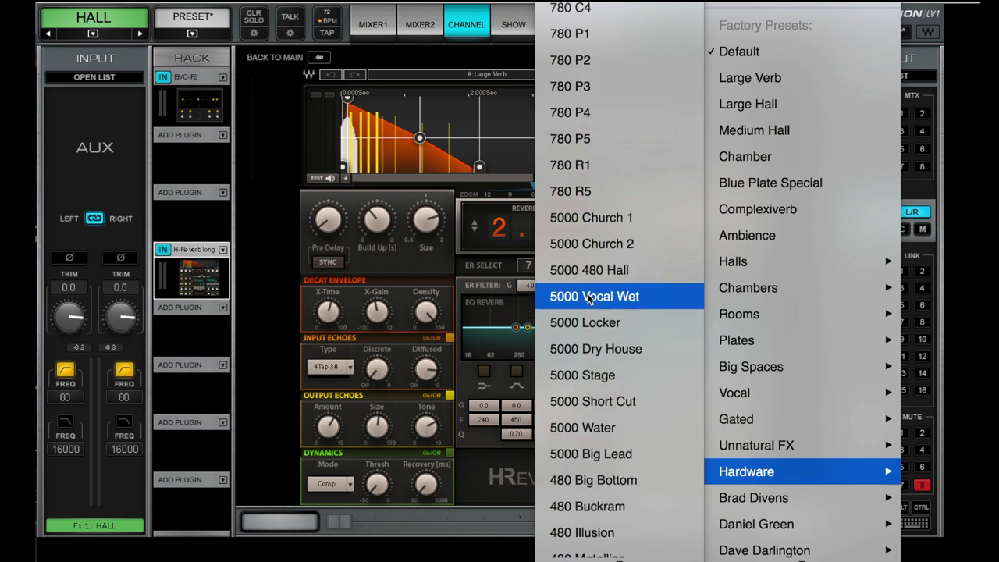
scroll(591, 301, "down", 2)
scroll(591, 300, "down", 2)
scroll(591, 299, "down", 1)
scroll(591, 299, "down", 1)
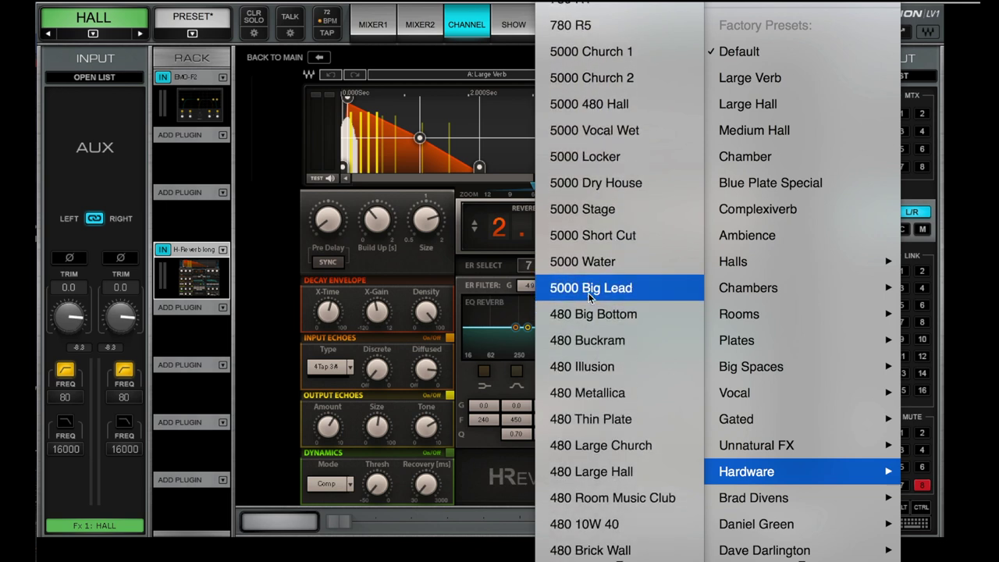
scroll(591, 298, "down", 1)
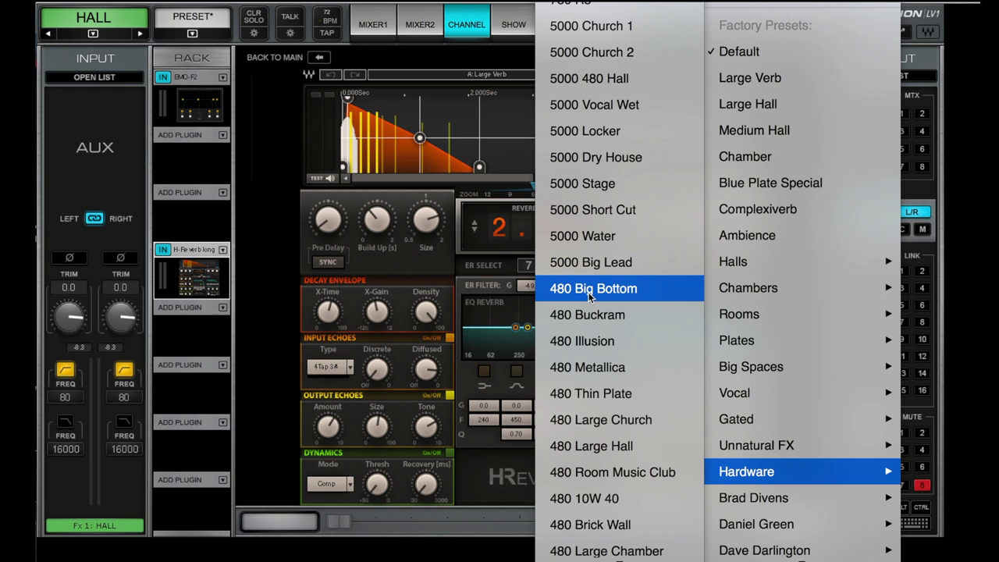
scroll(589, 295, "down", 2)
scroll(590, 294, "down", 4)
scroll(590, 294, "down", 3)
scroll(589, 293, "down", 1)
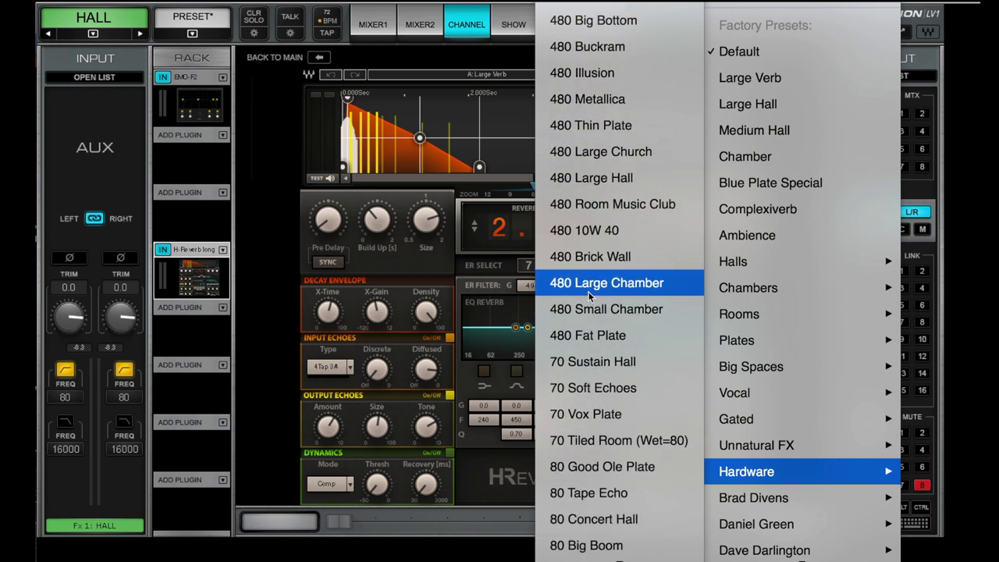
scroll(588, 294, "down", 2)
scroll(590, 295, "down", 1)
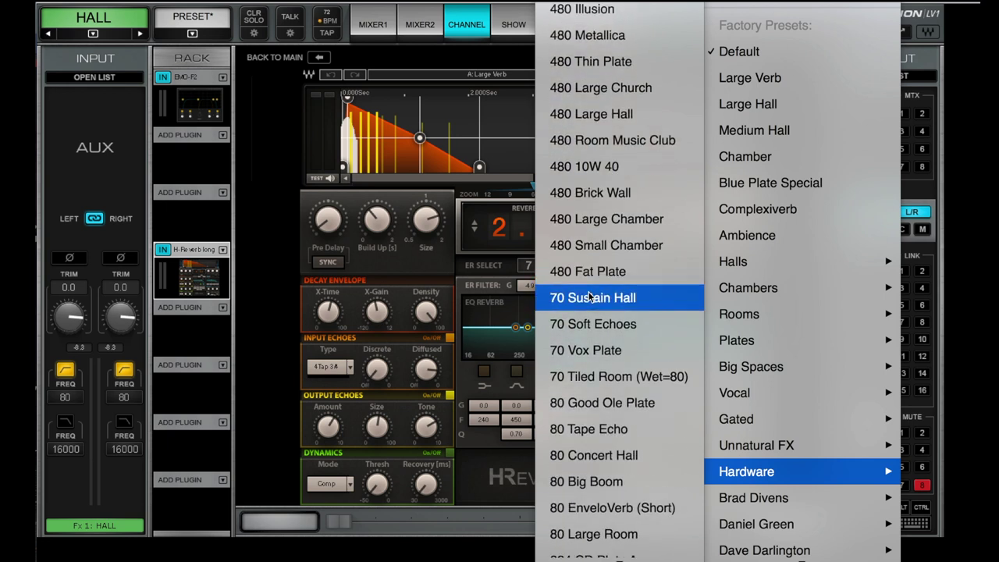
scroll(590, 296, "down", 3)
scroll(590, 296, "down", 1)
scroll(589, 295, "down", 1)
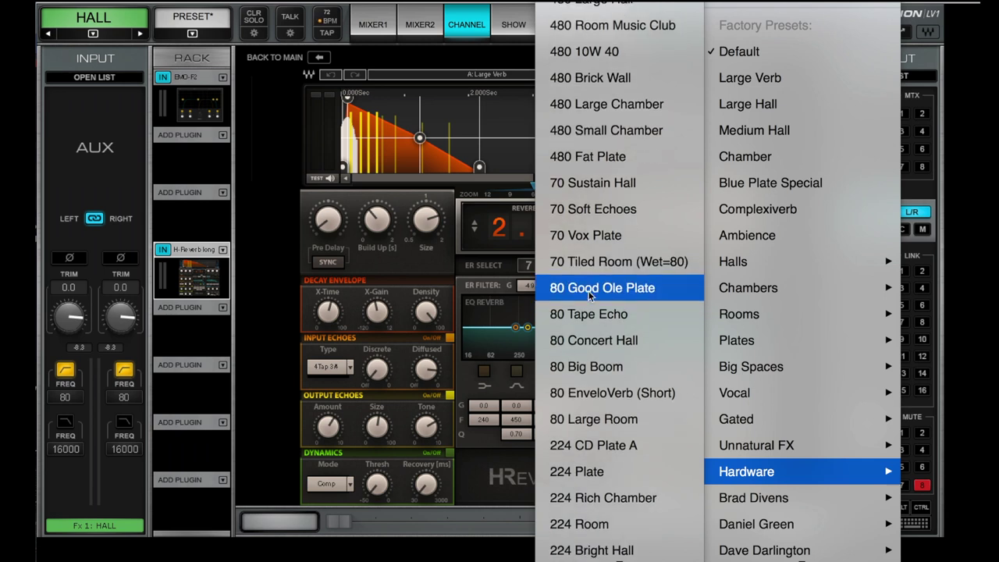
scroll(589, 295, "down", 3)
scroll(591, 295, "down", 1)
scroll(591, 295, "down", 1)
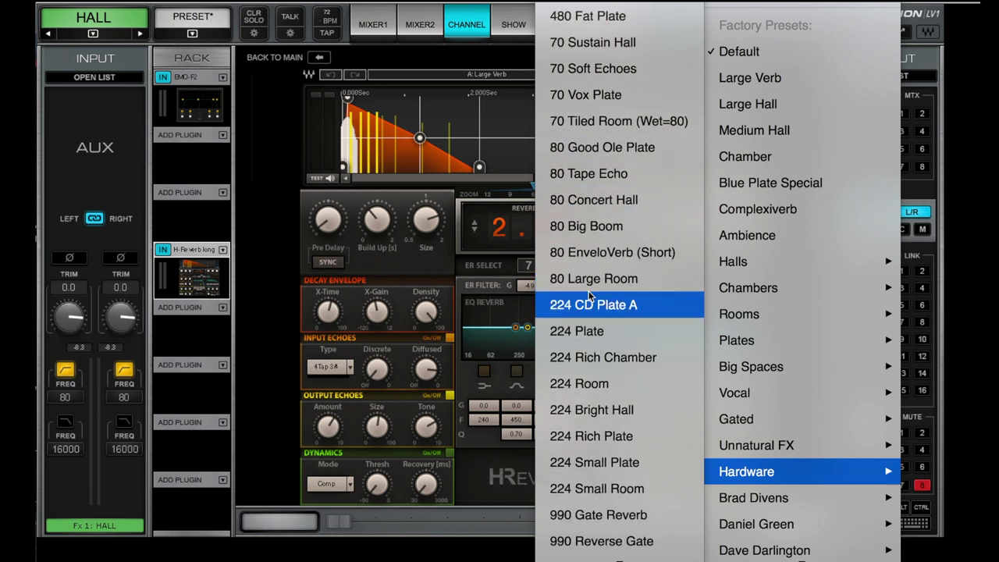
scroll(589, 295, "down", 2)
scroll(589, 295, "down", 2)
scroll(589, 295, "down", 1)
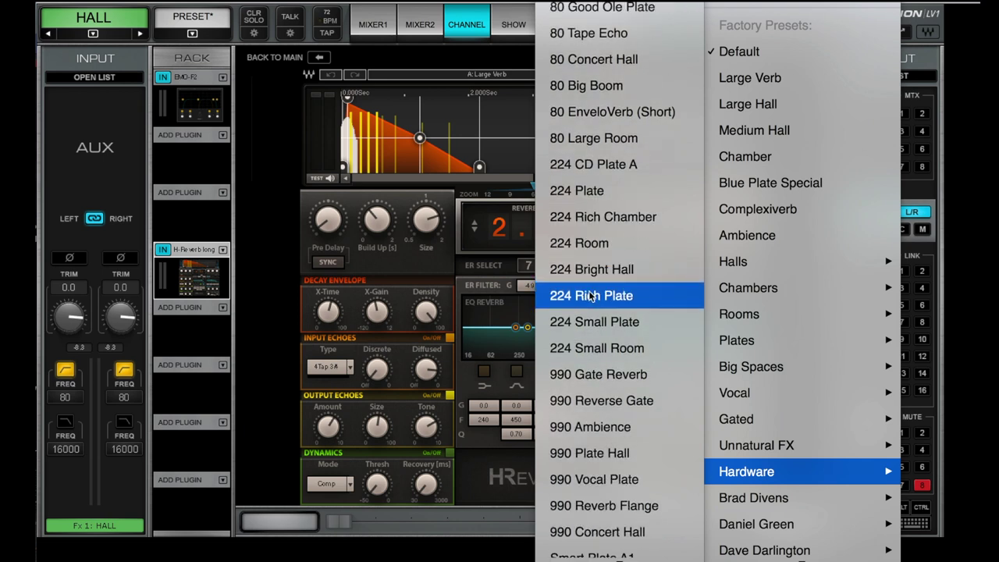
scroll(590, 295, "down", 2)
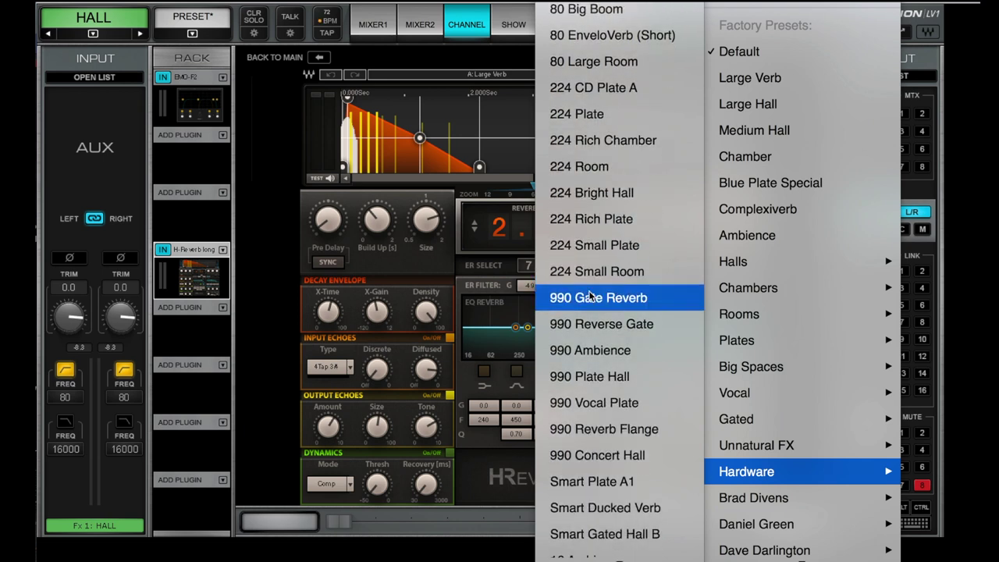
scroll(591, 300, "down", 1)
scroll(609, 306, "down", 4)
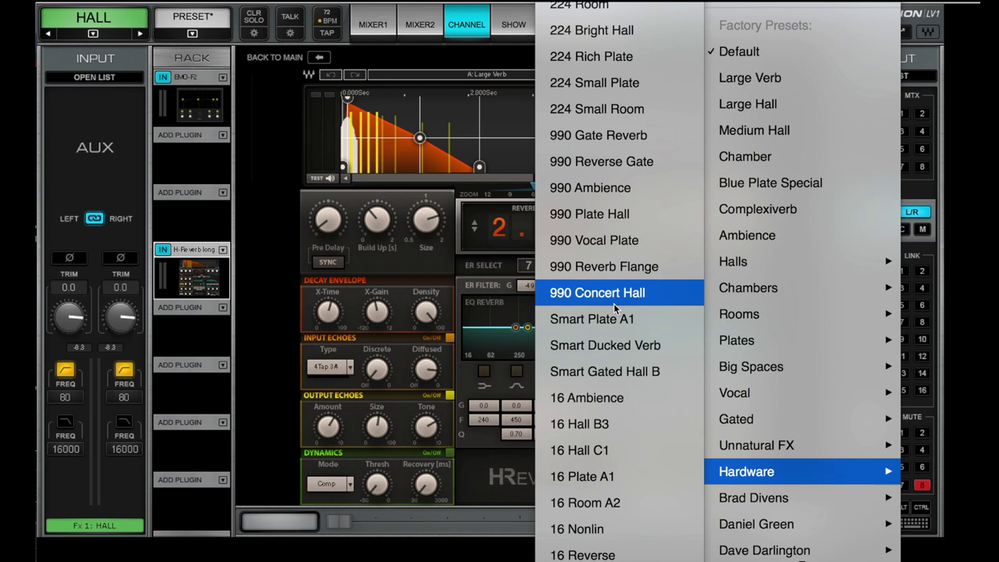
key("Escape")
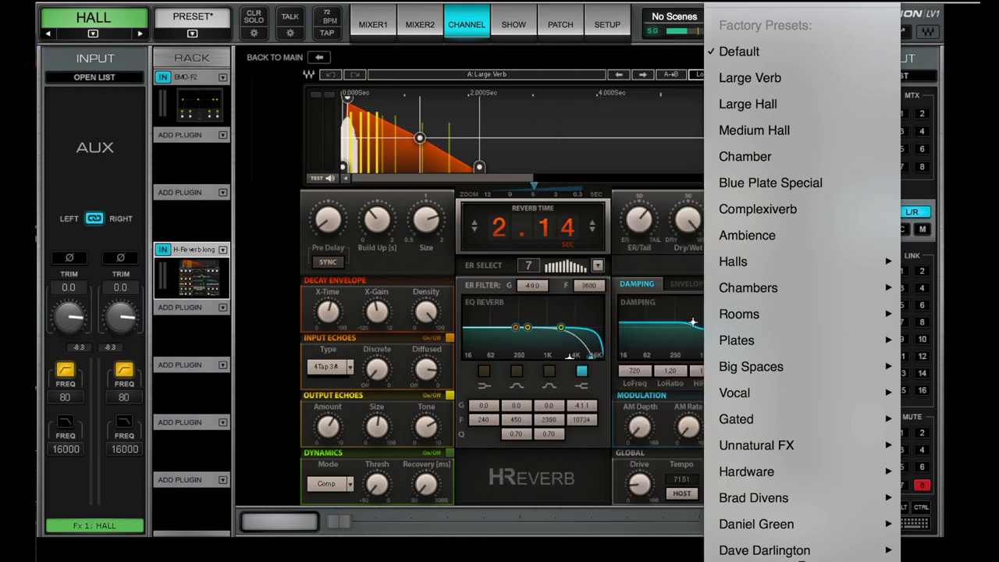
- Close the H-Reverb Factory Presets menu without choosing a preset
key("Escape")
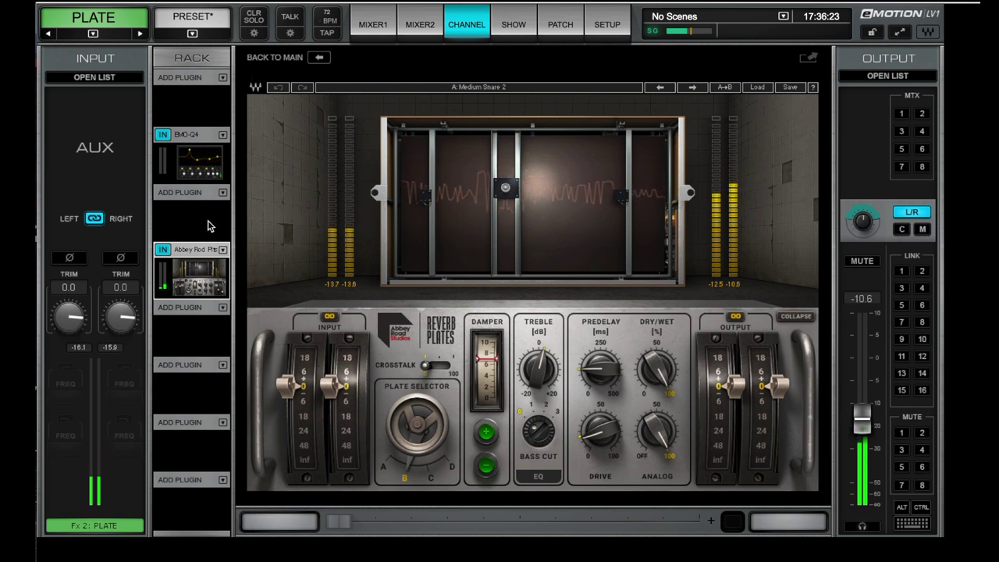
left_click(165, 252)
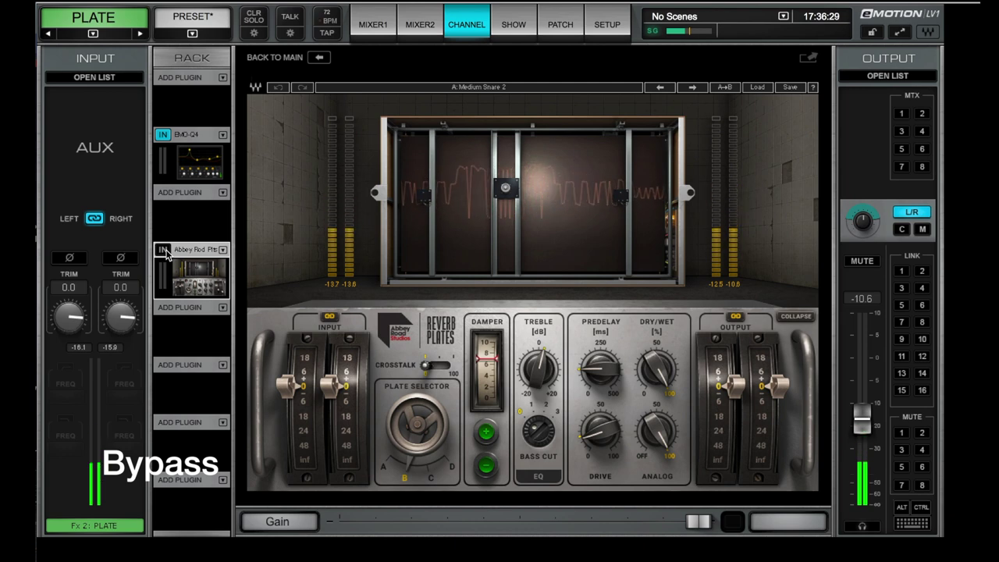
left_click(165, 252)
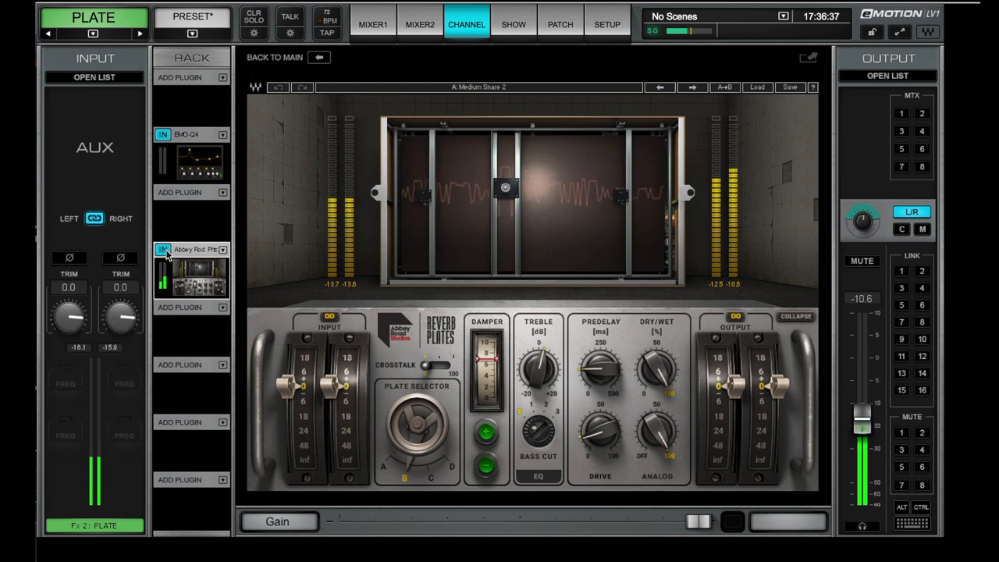
left_click(162, 249)
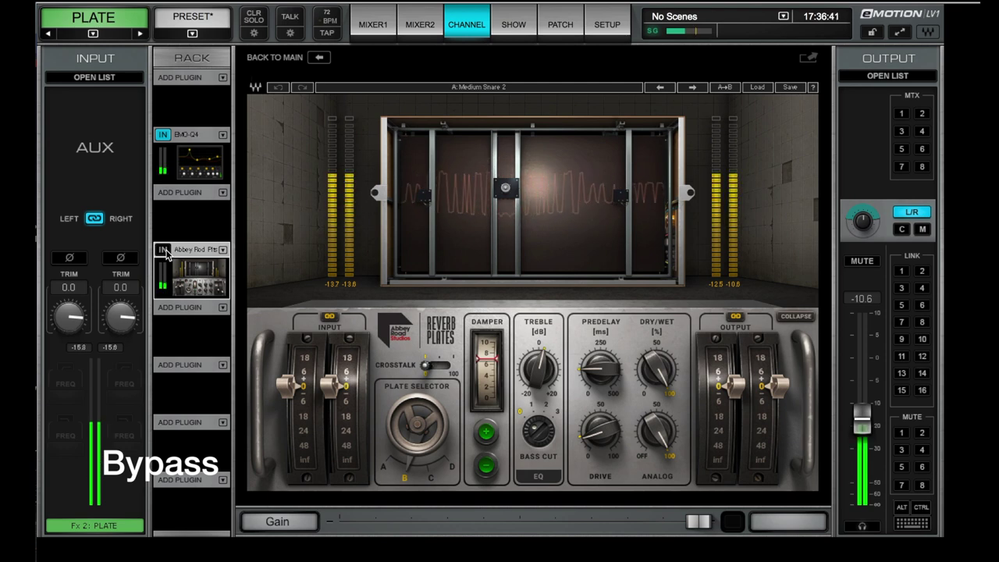
left_click(164, 250)
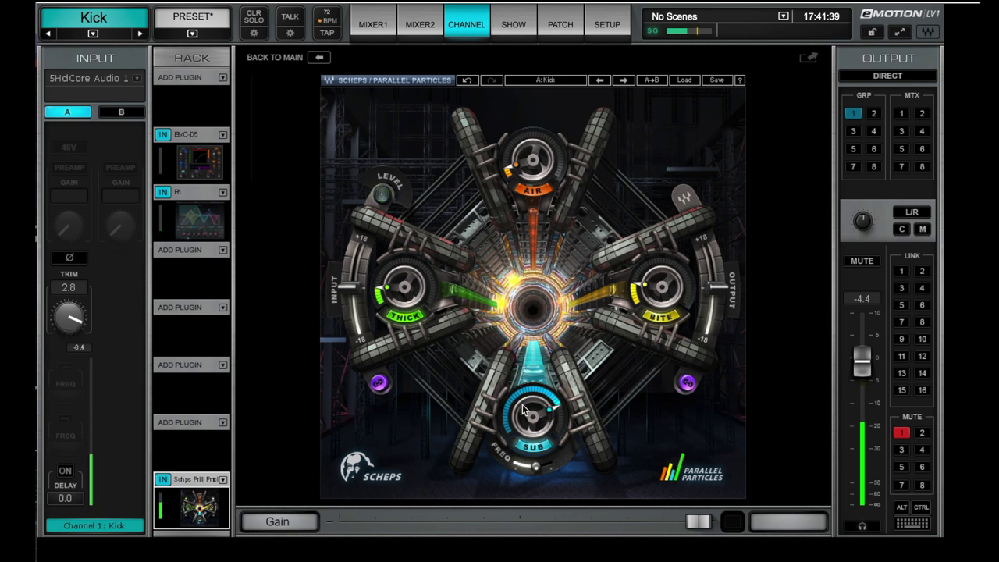
- Raise the kick's Parallel Particles SUB knob, then A/B it three times, ending active
left_click_drag(557, 442, 557, 460)
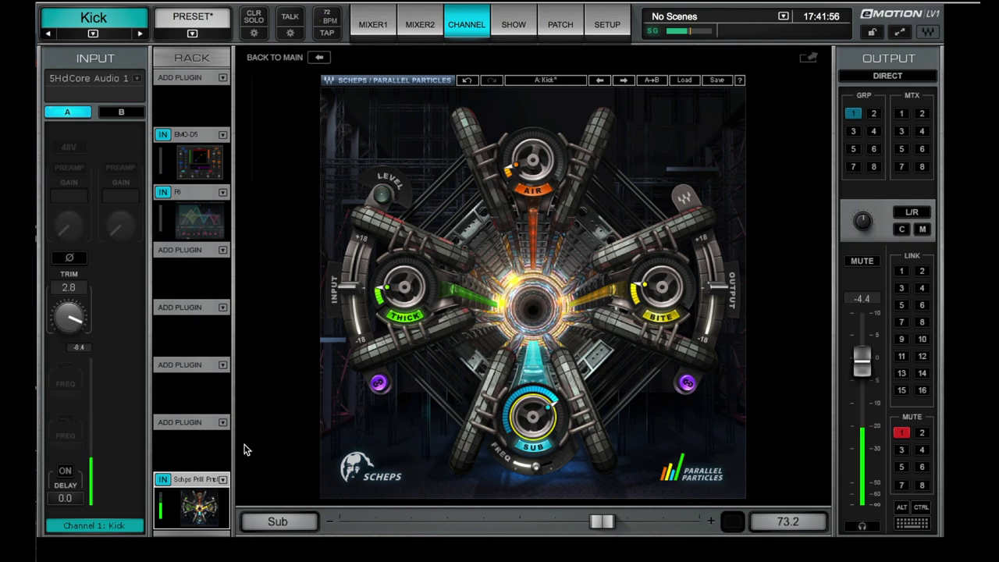
left_click(163, 480)
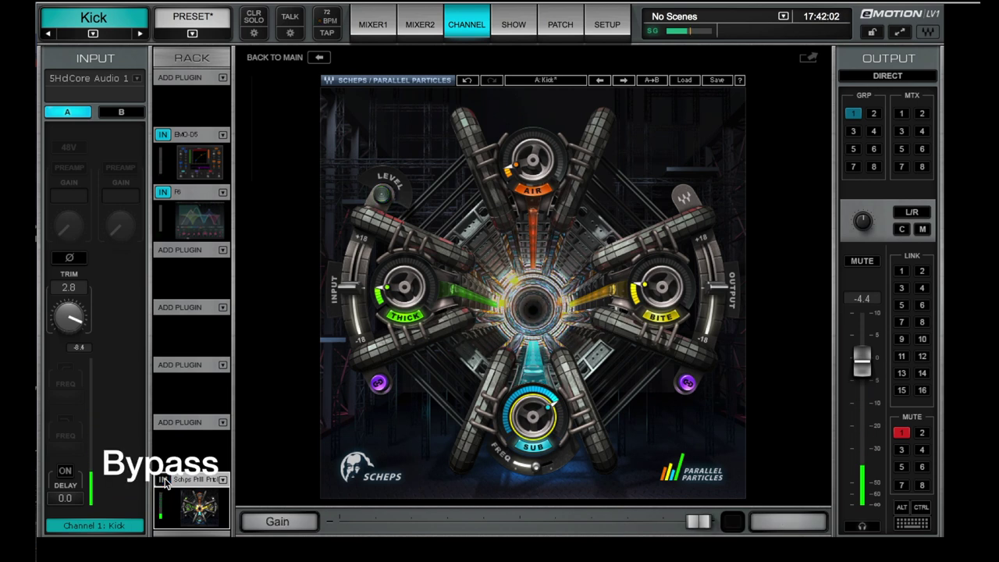
left_click(164, 480)
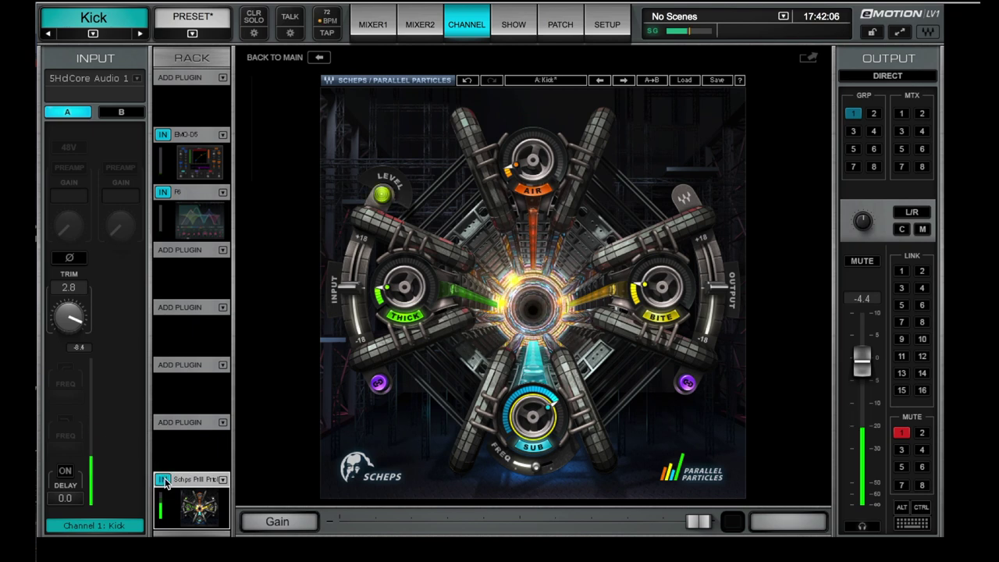
left_click(163, 480)
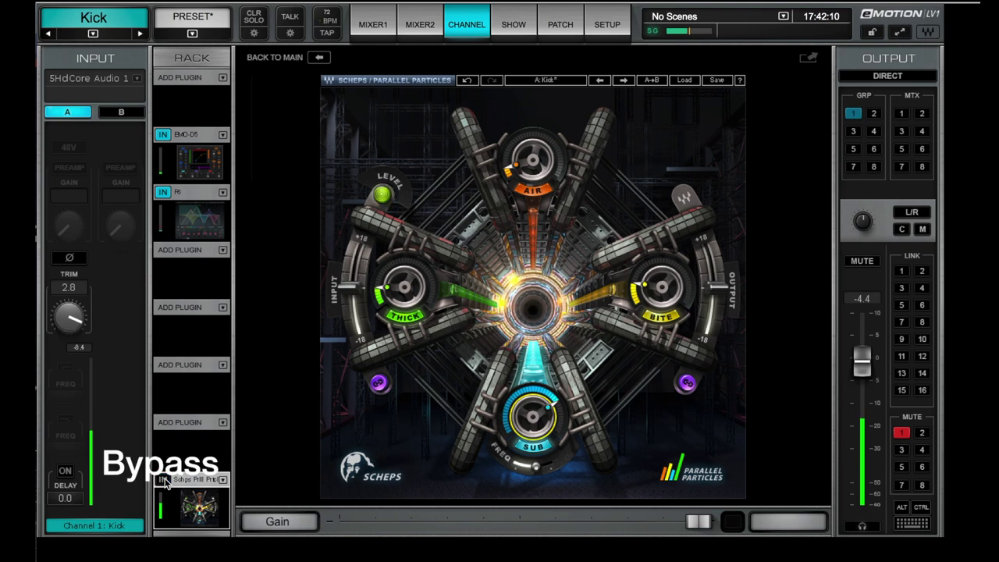
left_click(163, 480)
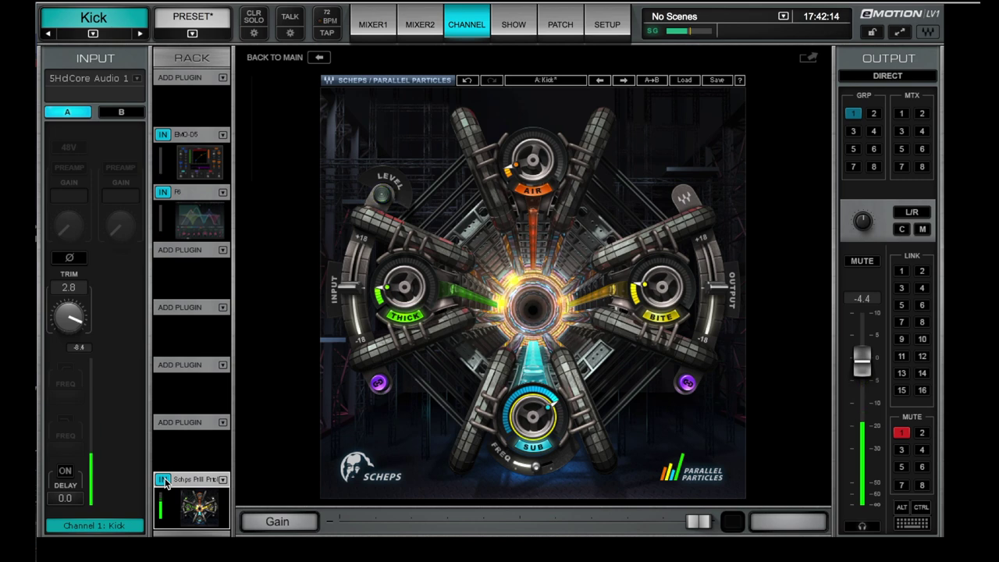
left_click(163, 480)
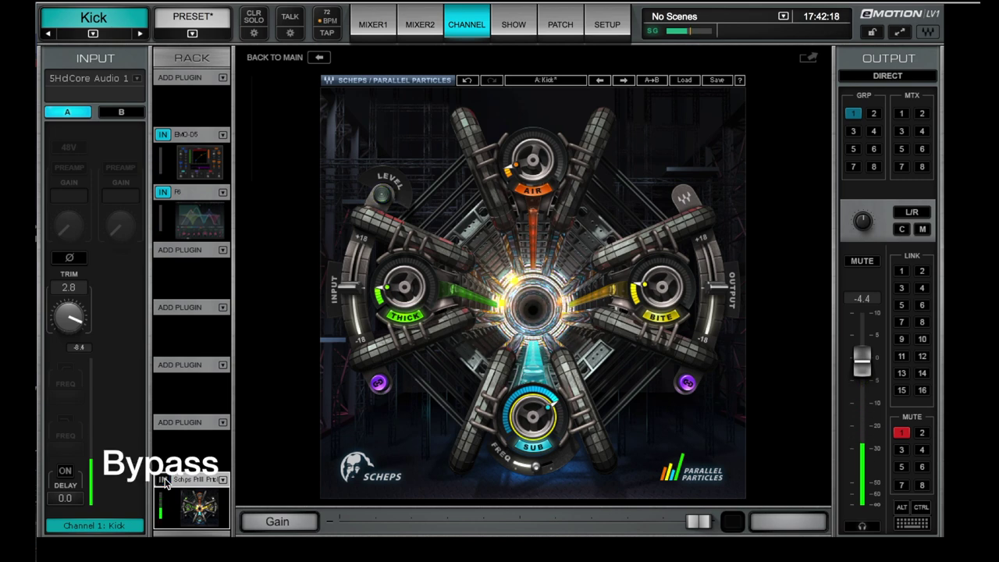
left_click(163, 480)
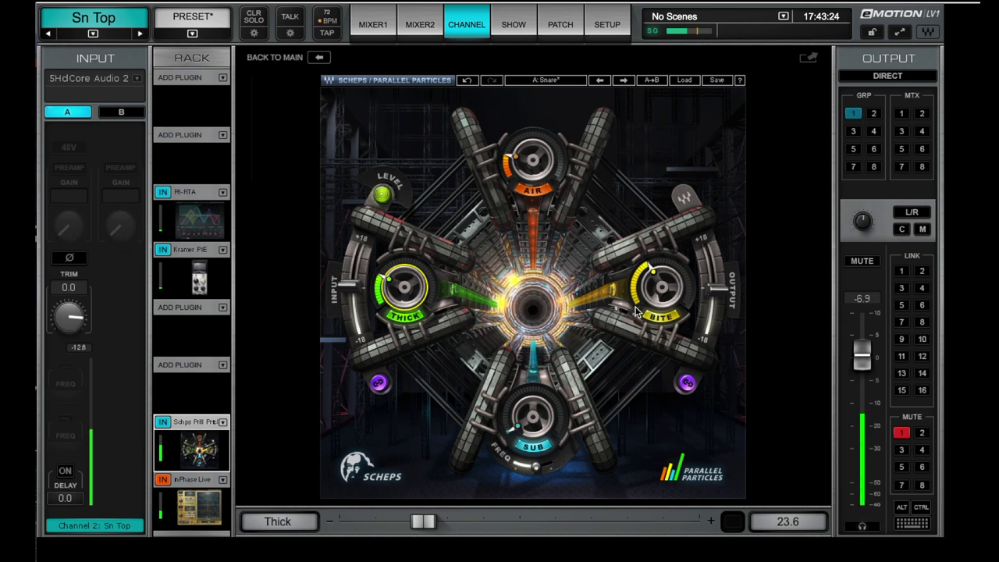
- Bypass and re-enable Parallel Particles on Sn Top twice, leaving it in circuit
left_click(164, 423)
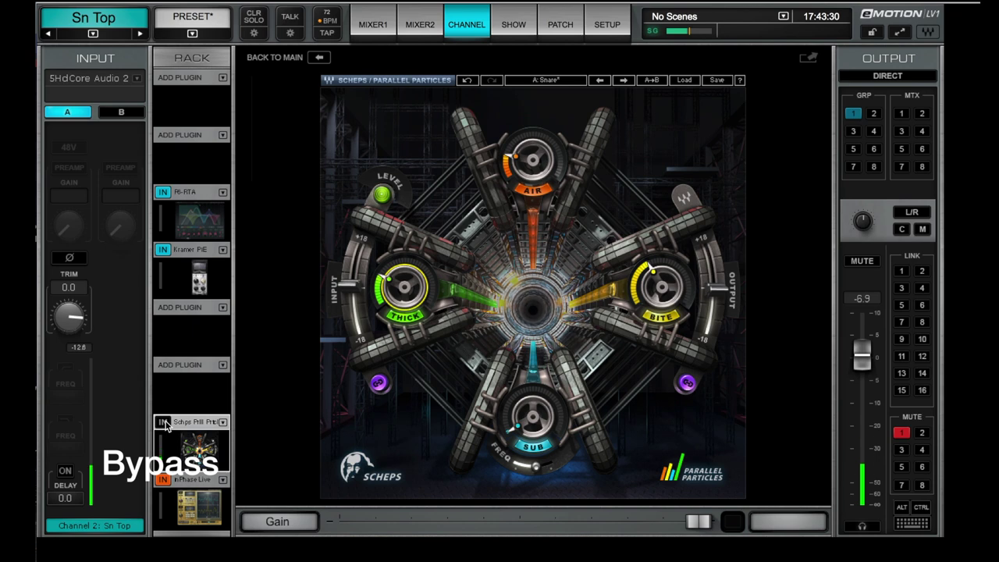
left_click(164, 423)
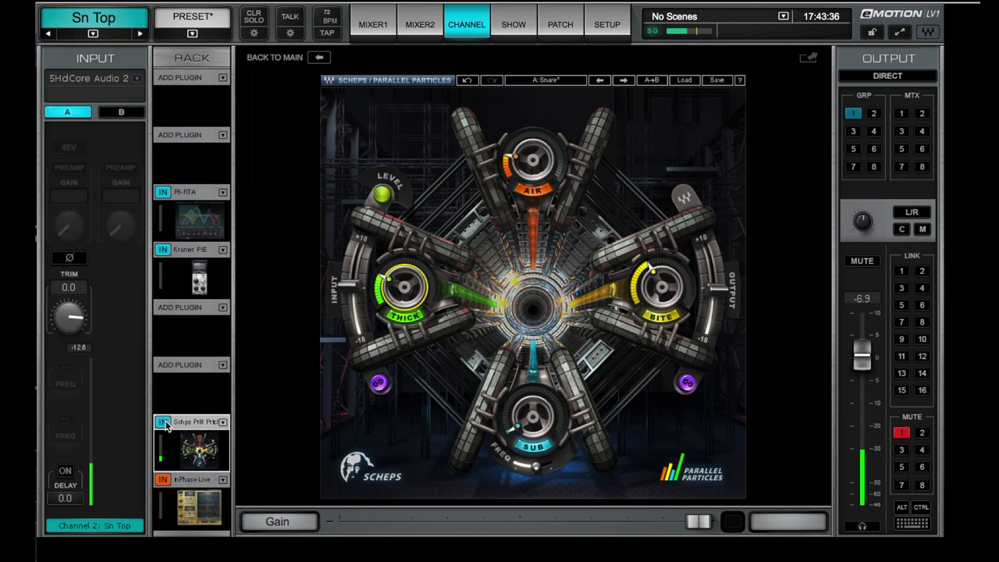
left_click(164, 422)
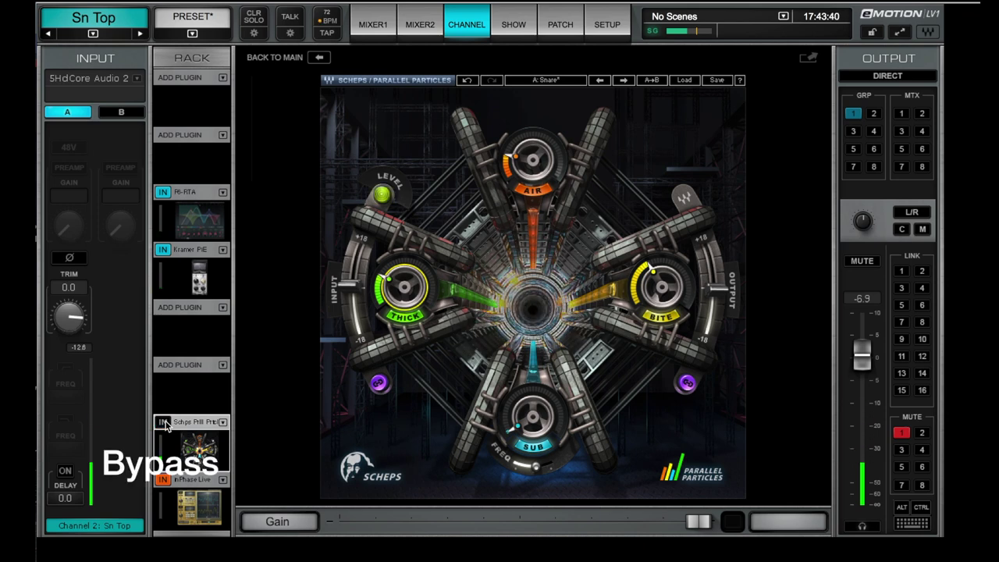
left_click(163, 423)
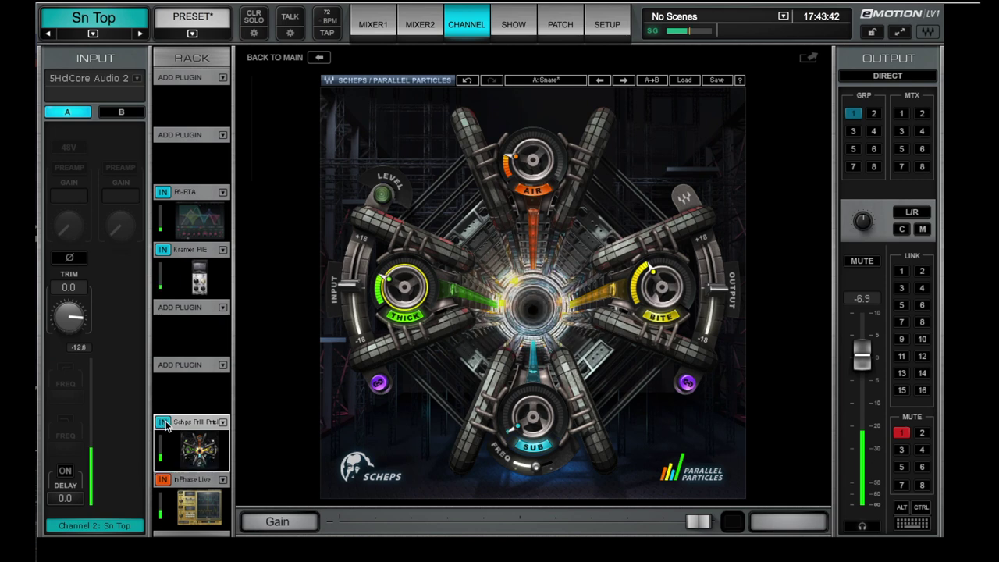